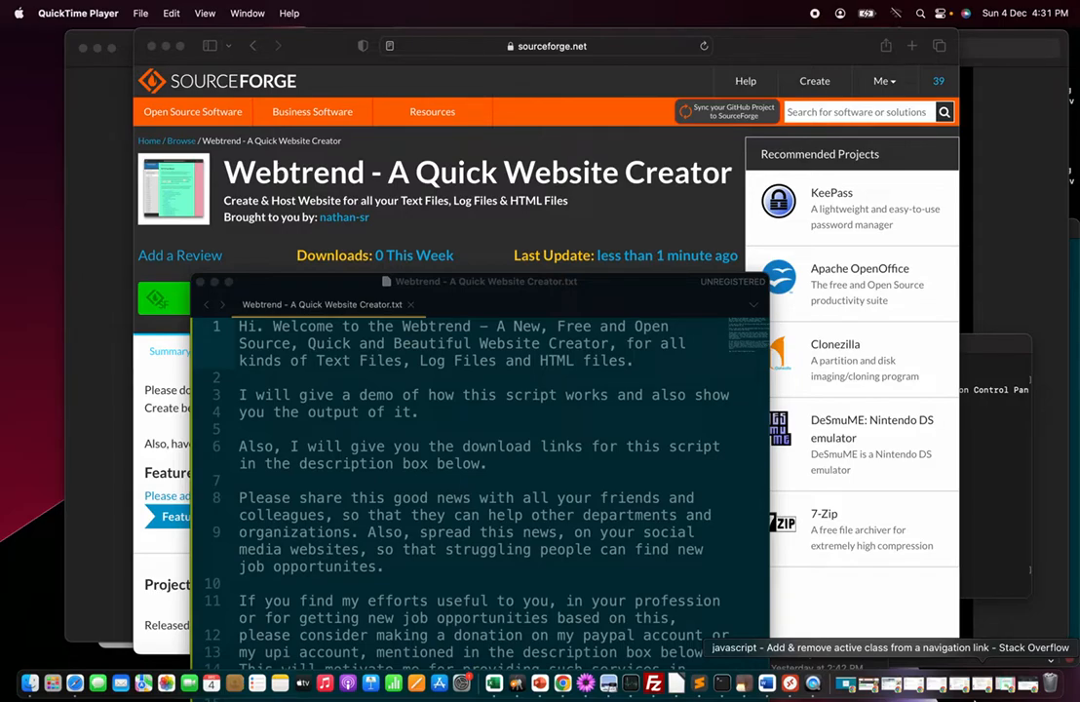
Read through the Webtrend introduction text file, moving its window into view
{"action": "left_click", "coordinate": [312, 581]}
{"action": "left_click", "coordinate": [312, 581]}
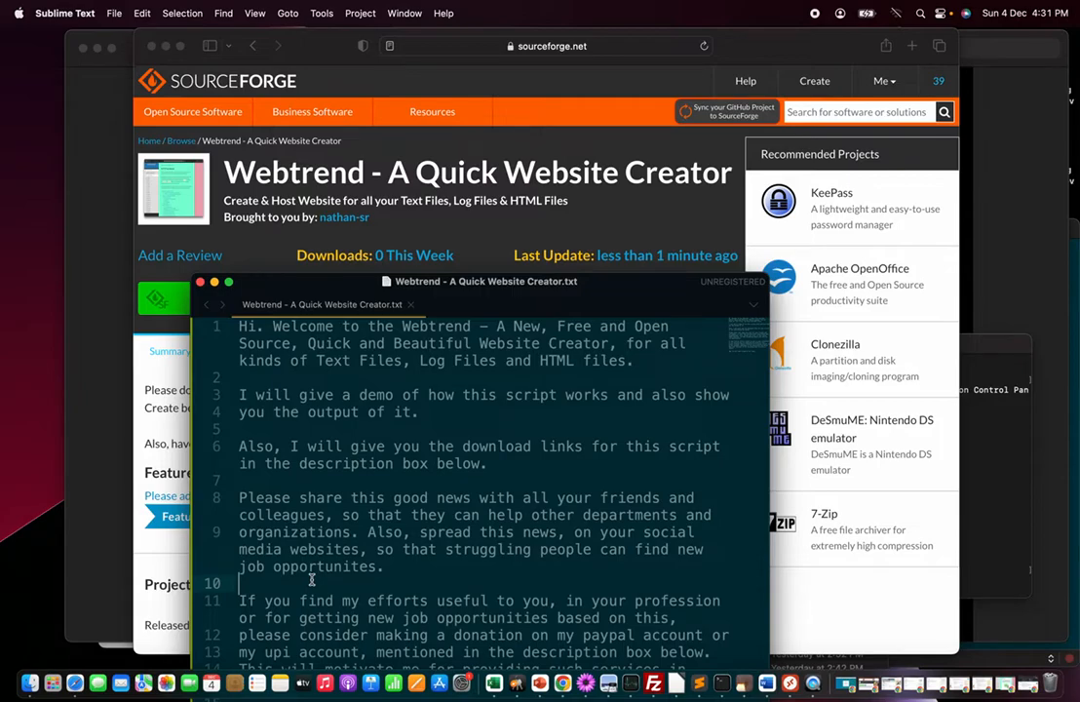
{"action": "key", "text": "Down"}
{"action": "key", "text": "Down"}
{"action": "key", "text": "Down"}
{"action": "key", "text": "Down"}
{"action": "key", "text": "Down"}
{"action": "left_click_drag", "start_coordinate": [502, 285], "coordinate": [526, 223]}
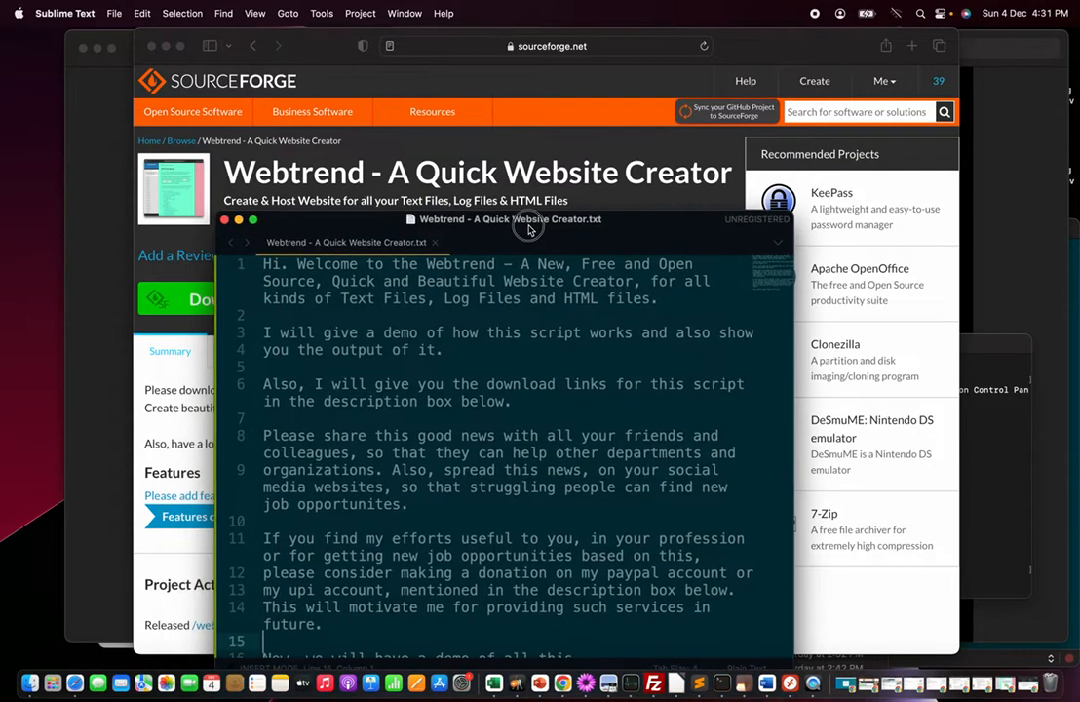
{"action": "key", "text": "Down"}
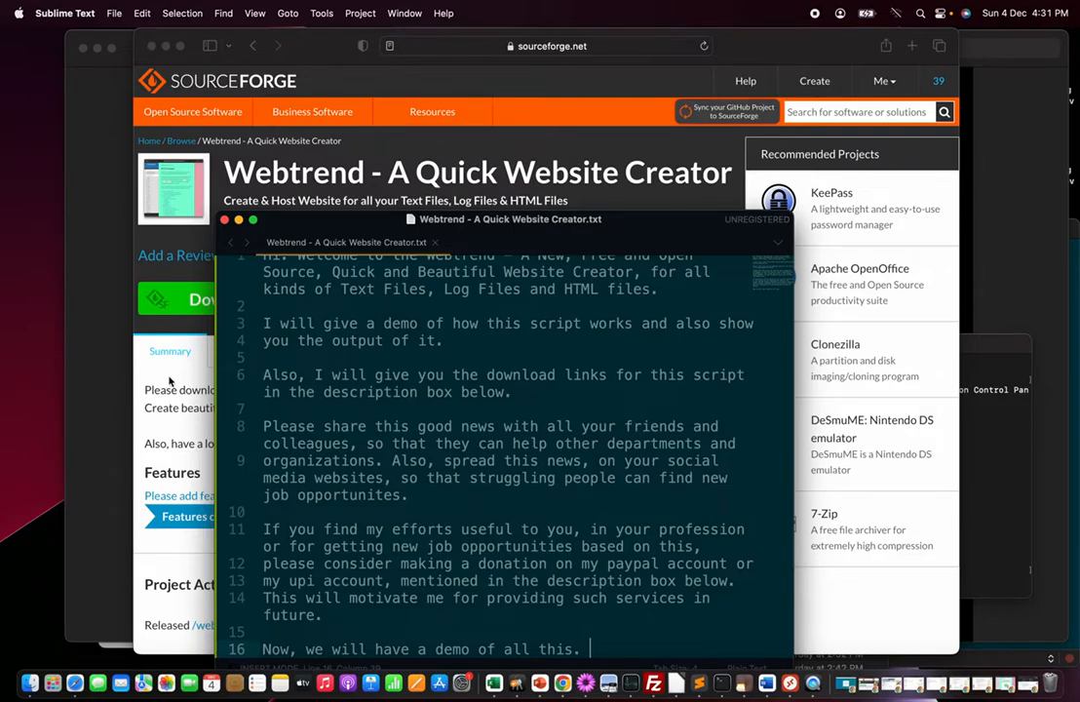
Switch to the Downloads folder in Finder and inspect the options available for webtrend.zip
{"action": "left_click", "coordinate": [147, 329]}
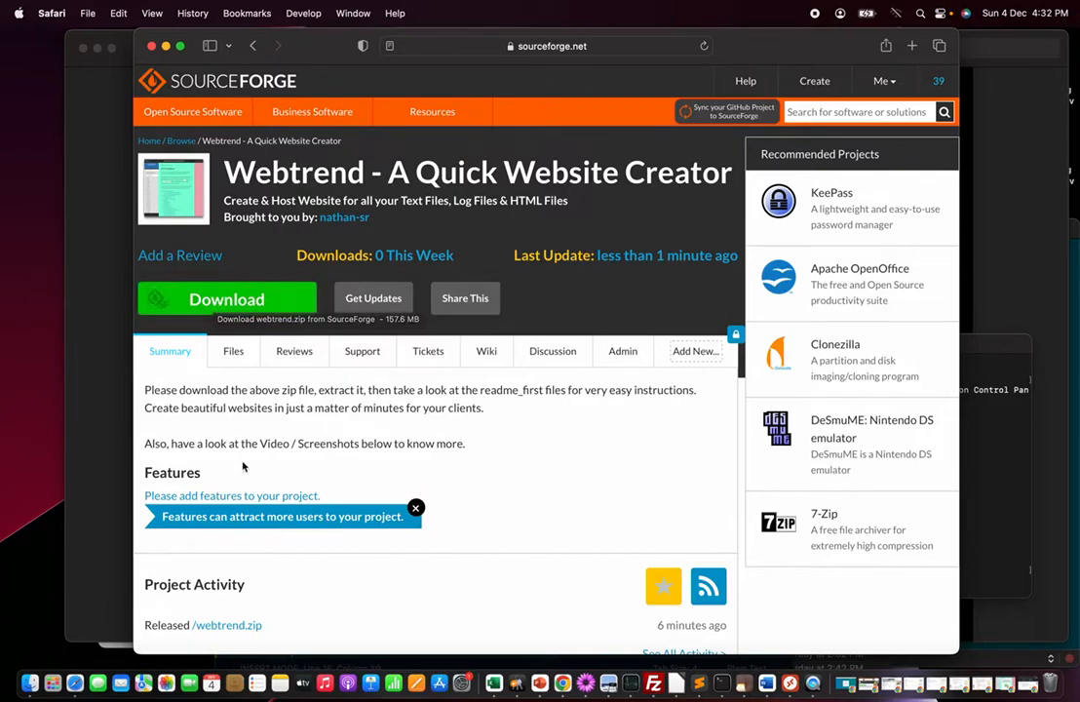
{"action": "key", "text": "super+Tab"}
{"action": "key", "text": "super+Tab"}
{"action": "key", "text": "super+Tab"}
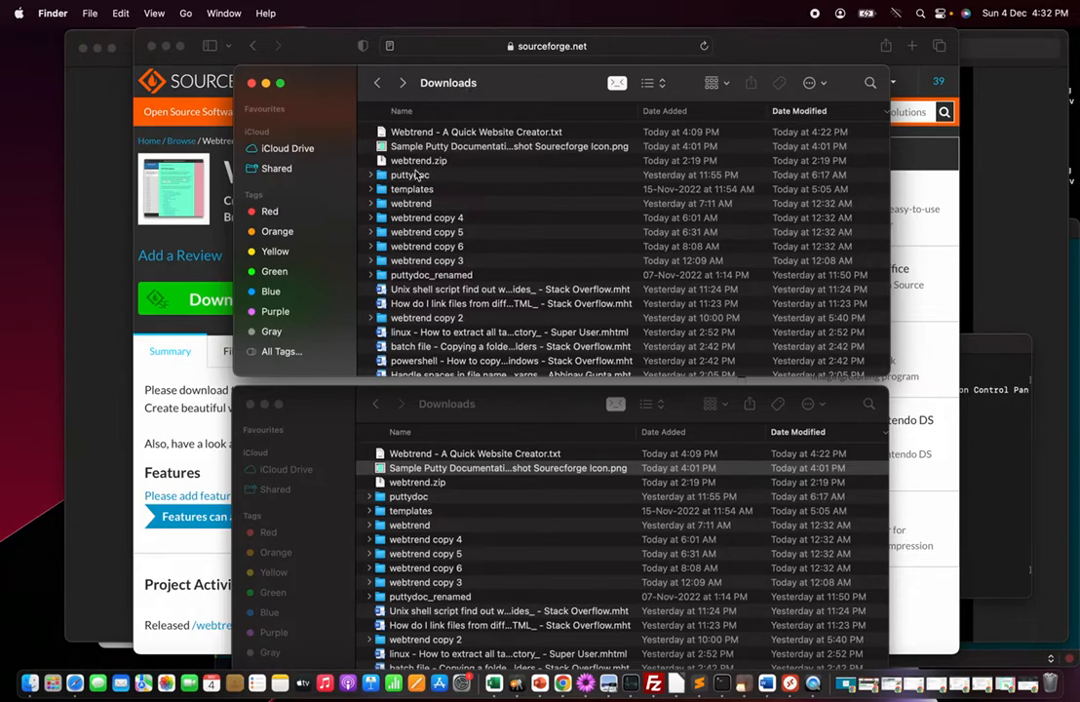
{"action": "left_click", "coordinate": [435, 162]}
{"action": "right_click", "coordinate": [439, 163]}
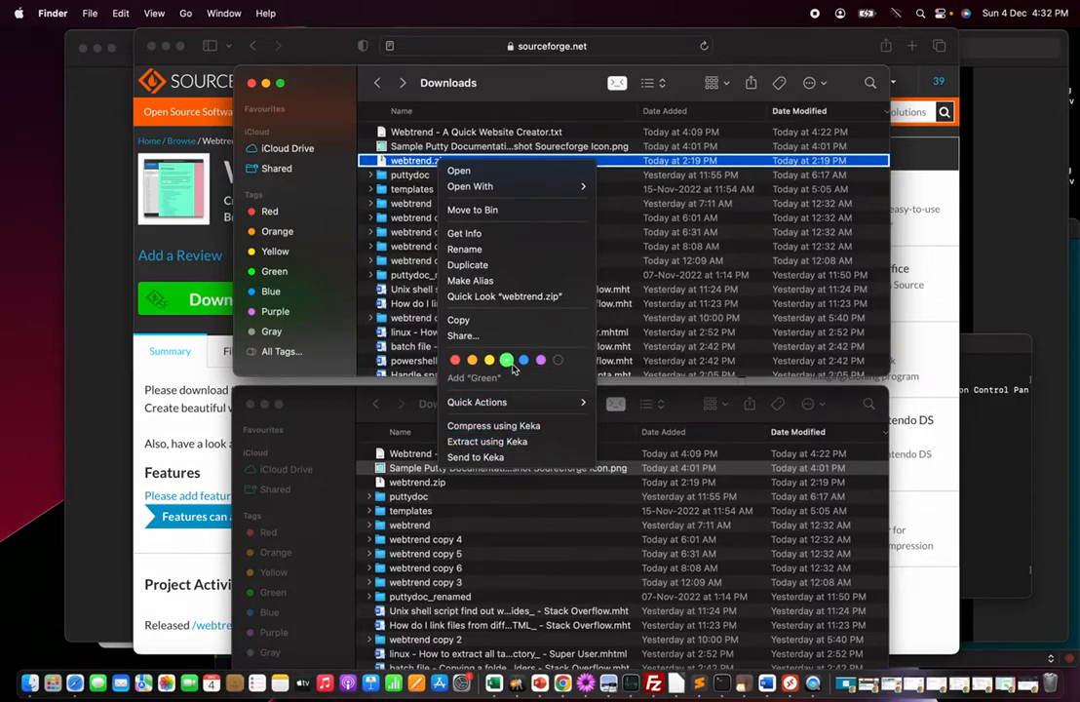
{"action": "left_click", "coordinate": [517, 82]}
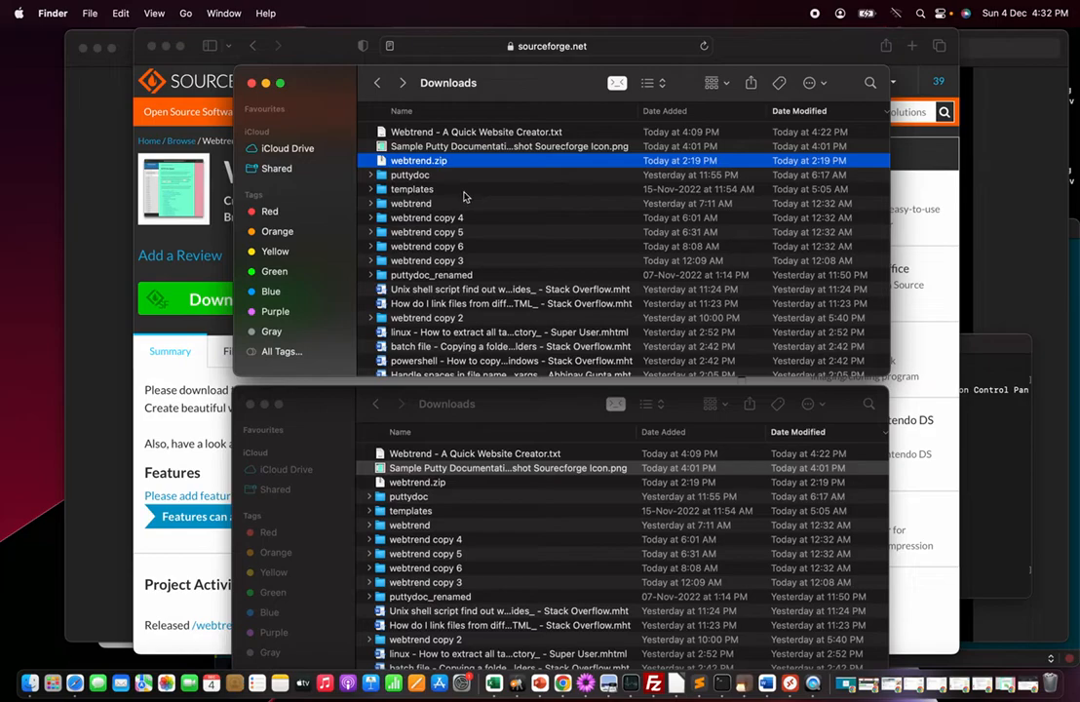
Open the webtrend folder's For_MacOSX subfolder and browse the files it contains
{"action": "left_click", "coordinate": [395, 206]}
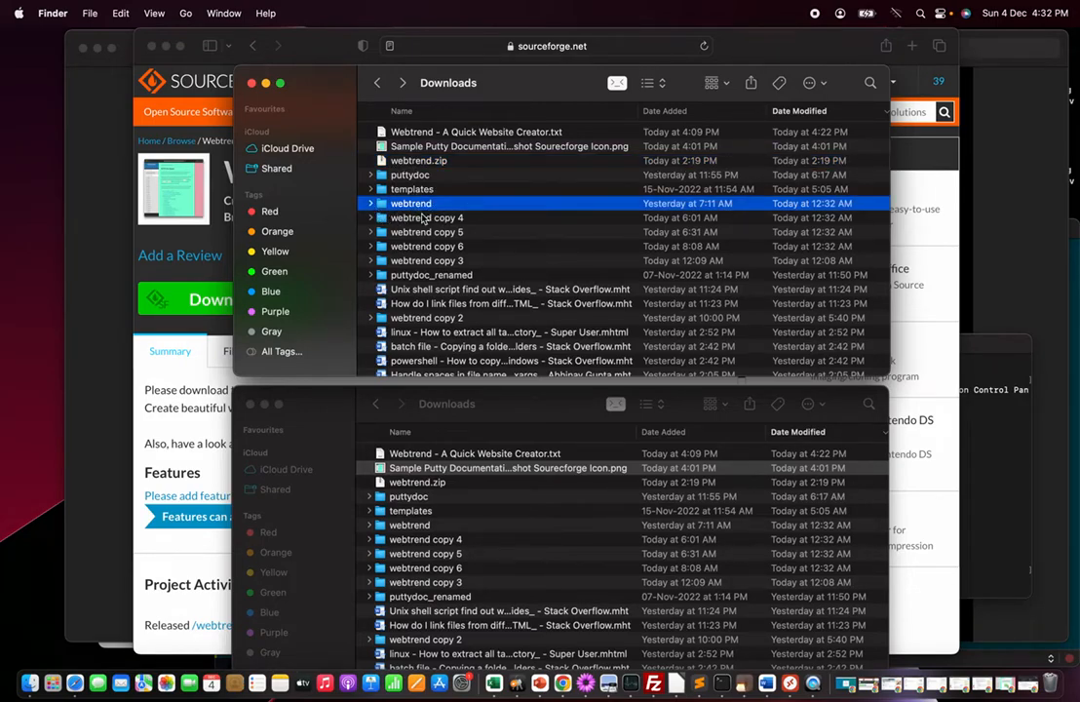
{"action": "double_click", "coordinate": [419, 207]}
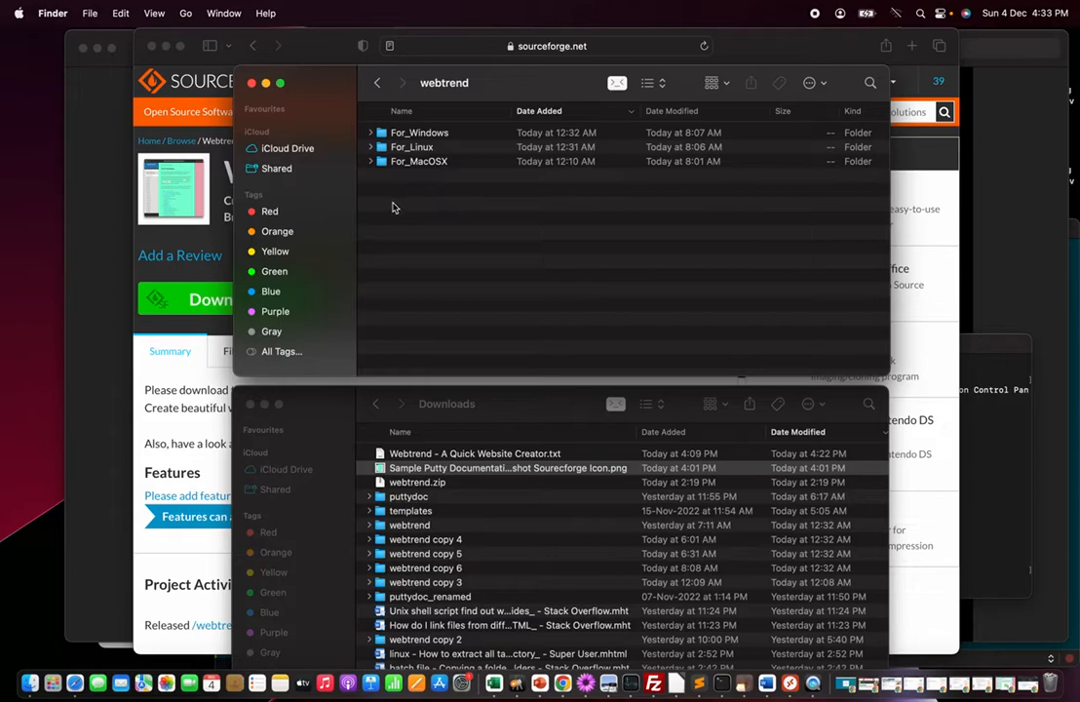
{"action": "double_click", "coordinate": [434, 163]}
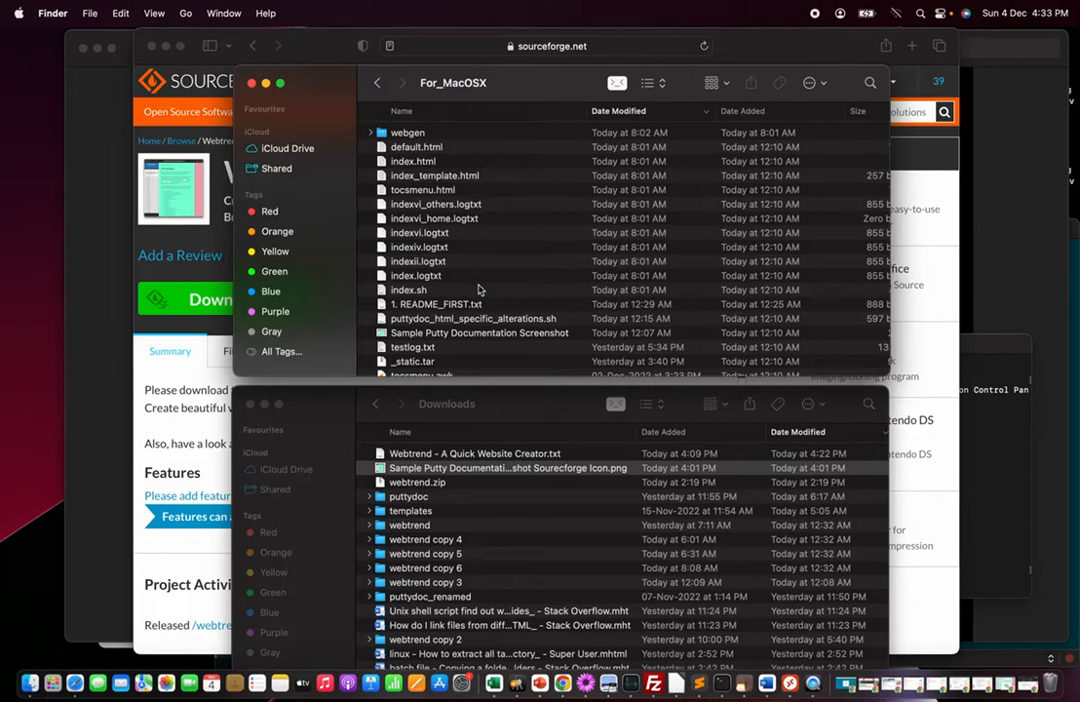
{"action": "scroll", "coordinate": [478, 290], "scroll_direction": "down", "scroll_amount": 5}
{"action": "scroll", "coordinate": [479, 289], "scroll_direction": "up", "scroll_amount": 5}
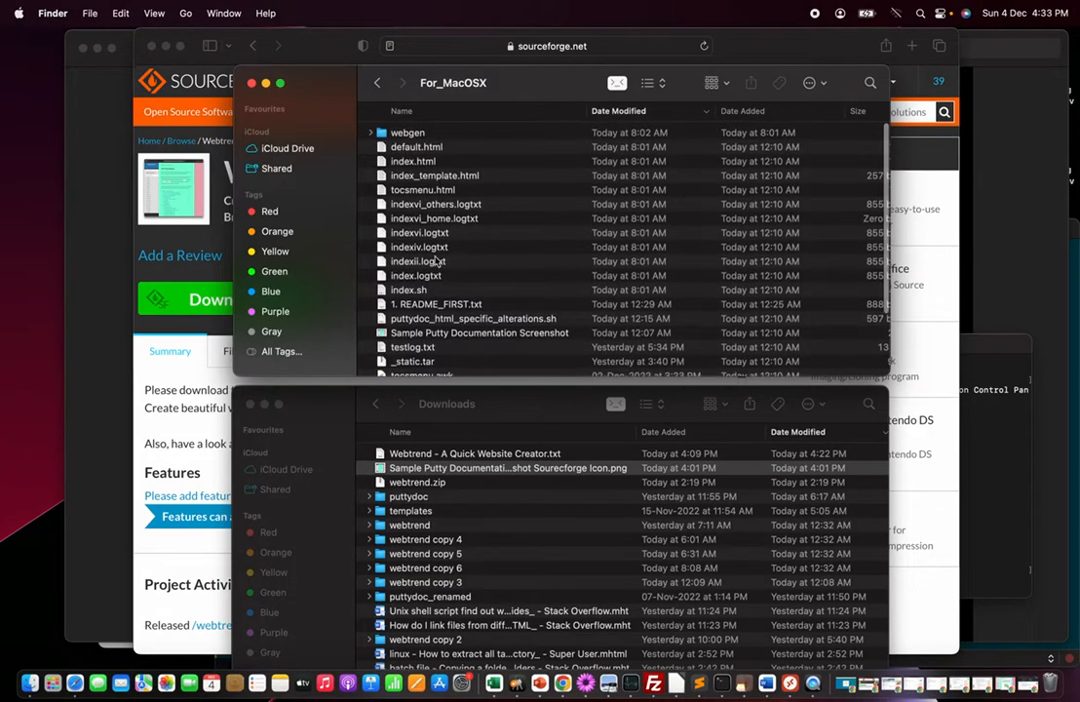
{"action": "scroll", "coordinate": [474, 322], "scroll_direction": "down", "scroll_amount": 5}
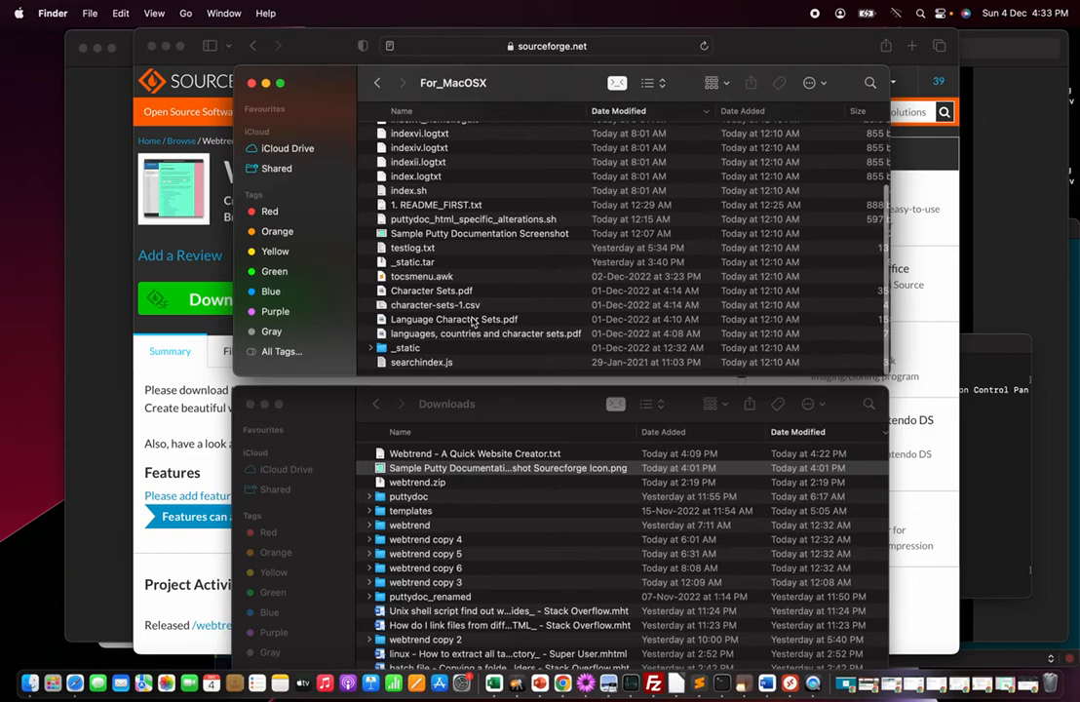
{"action": "scroll", "coordinate": [473, 322], "scroll_direction": "up", "scroll_amount": 5}
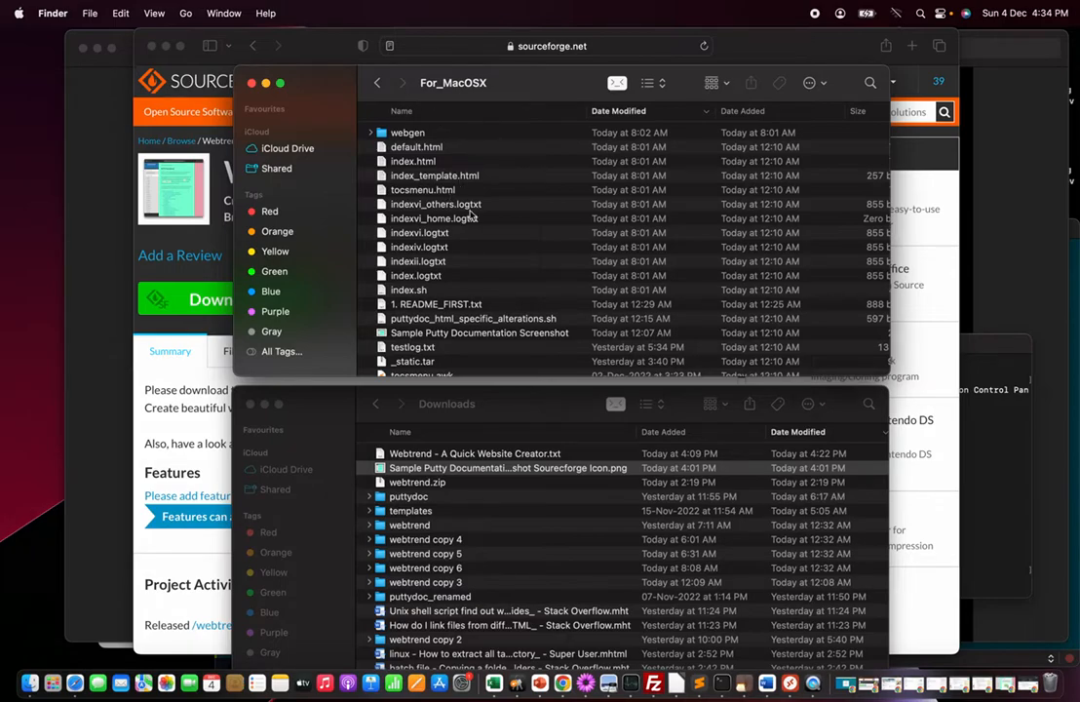
Open index.sh with Sublime Text and scroll to the parameters section
{"action": "left_click", "coordinate": [409, 290]}
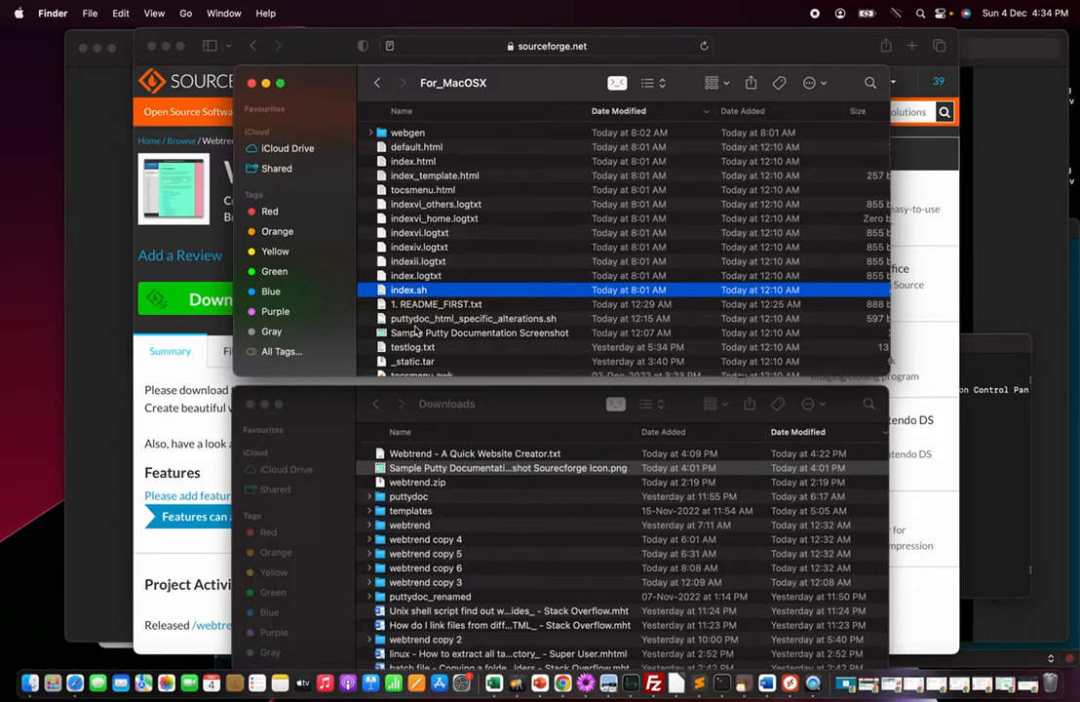
{"action": "right_click", "coordinate": [413, 294]}
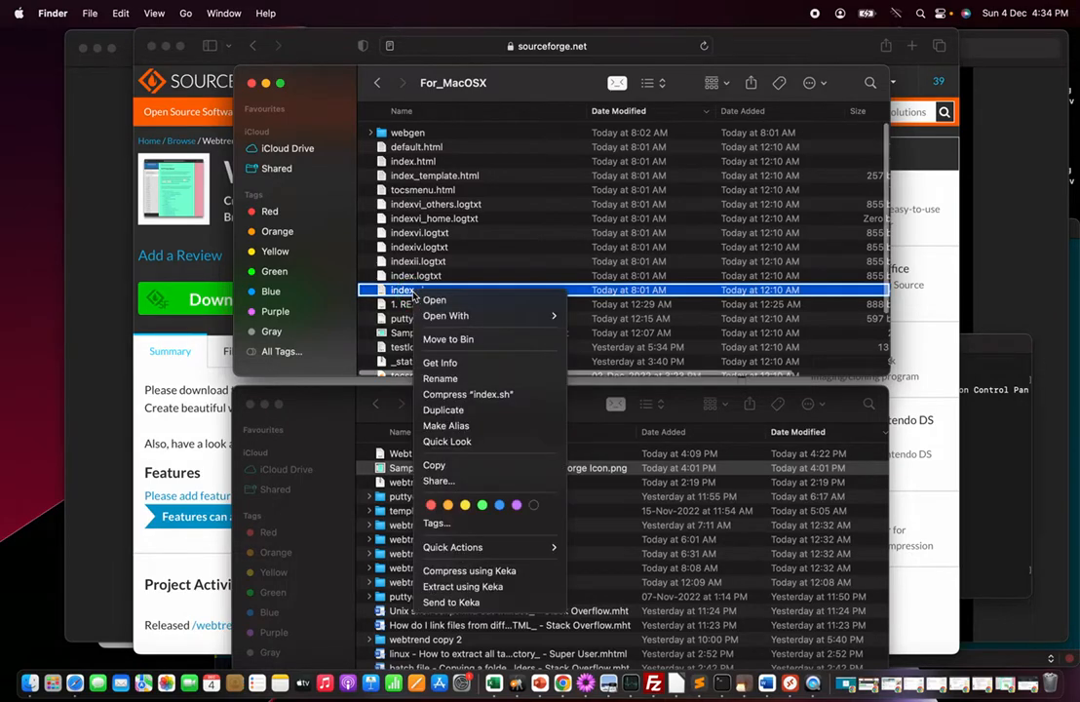
{"action": "mouse_move", "coordinate": [442, 315]}
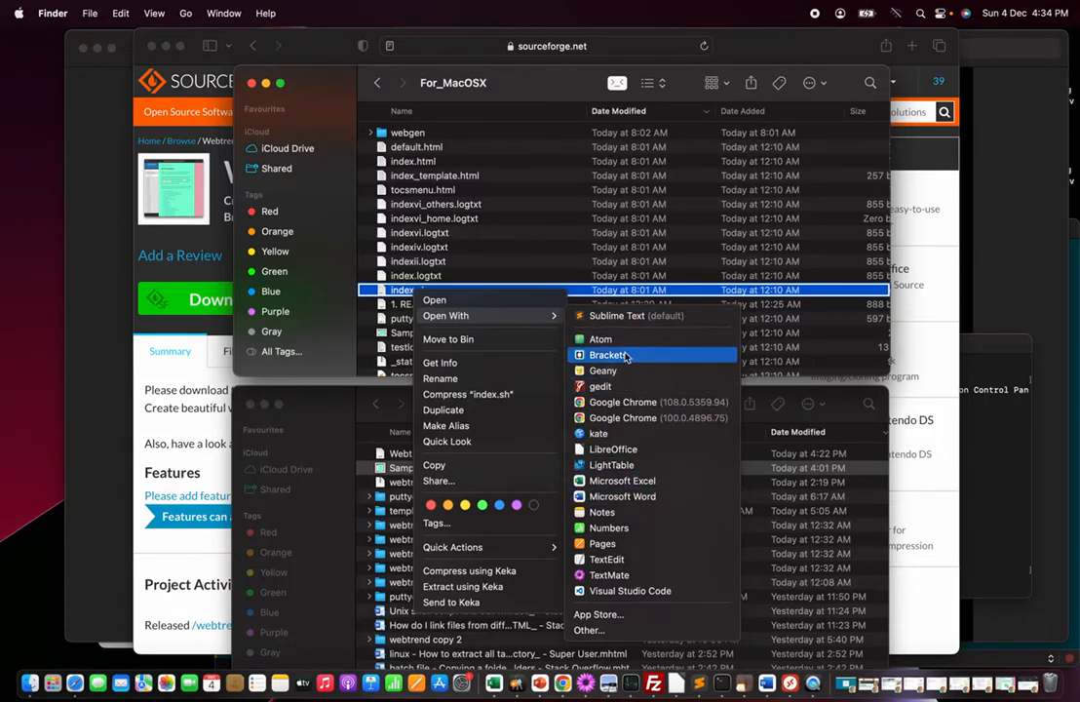
{"action": "left_click", "coordinate": [625, 317]}
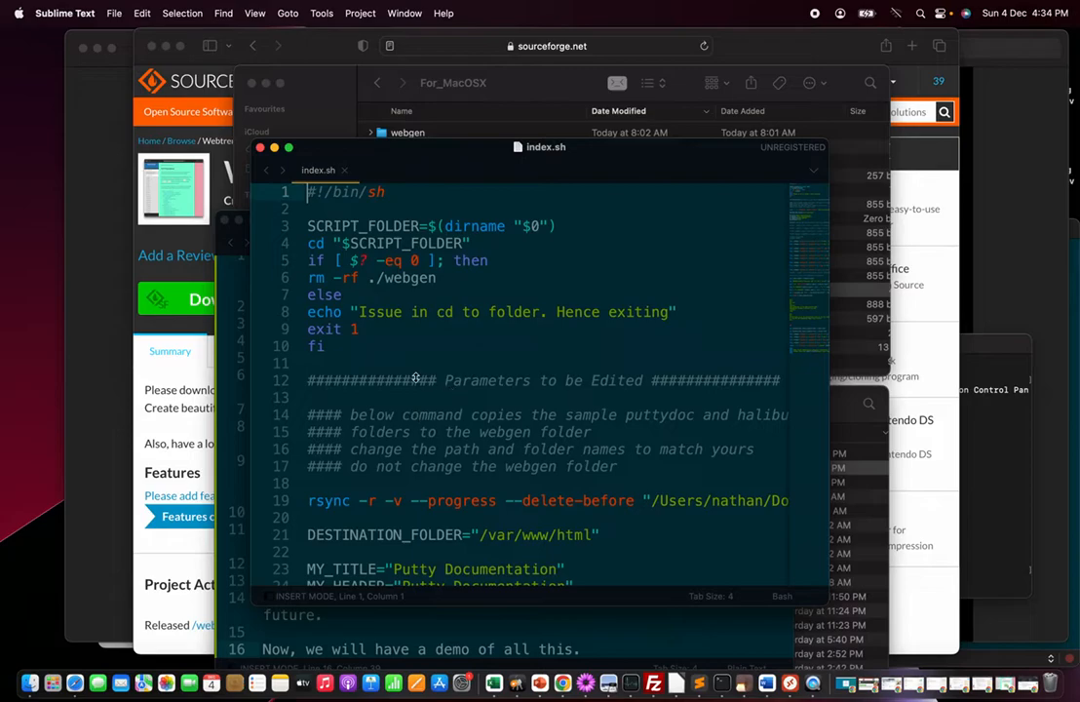
{"action": "left_click", "coordinate": [329, 361]}
{"action": "scroll", "coordinate": [530, 444], "scroll_direction": "down", "scroll_amount": 5}
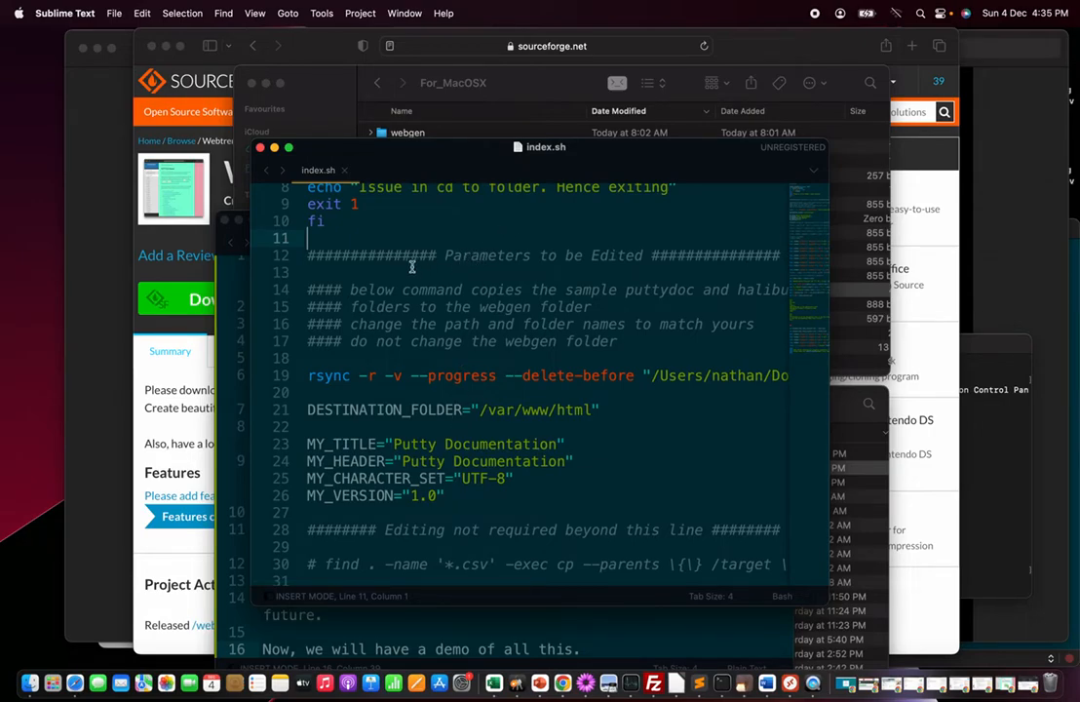
Extend the rsync command on line 19 with the halibut folder in the user's Downloads and "$SCRIPT_FOLDER/webgen" destination
{"action": "left_click", "coordinate": [313, 361]}
{"action": "key", "text": "Down"}
{"action": "key", "text": "Right"}
{"action": "key", "text": "Left"}
{"action": "key", "text": "Left"}
{"action": "key", "text": "Right"}
{"action": "key", "text": "Right"}
{"action": "key", "text": "Right"}
{"action": "key", "text": "Right"}
{"action": "key", "text": "Right"}
{"action": "key", "text": "Right"}
{"action": "key", "text": "Right"}
{"action": "key", "text": "Right"}
{"action": "key", "text": "Right"}
{"action": "key", "text": "Right"}
{"action": "key", "text": "Right"}
{"action": "key", "text": "Right"}
{"action": "key", "text": "Right"}
{"action": "key", "text": "Right"}
{"action": "key", "text": "Right"}
{"action": "key", "text": "Right"}
{"action": "key", "text": "Right"}
{"action": "key", "text": "Right"}
{"action": "key", "text": "Right"}
{"action": "key", "text": "Right"}
{"action": "key", "text": "Right"}
{"action": "key", "text": "Right"}
{"action": "key", "text": "Right"}
{"action": "key", "text": "Right"}
{"action": "key", "text": "Right"}
{"action": "key", "text": "Right"}
{"action": "key", "text": "Right"}
{"action": "key", "text": "Right"}
{"action": "key", "text": "Right"}
{"action": "key", "text": "Right"}
{"action": "key", "text": "Right"}
{"action": "key", "text": "Right"}
{"action": "key", "text": "Right"}
{"action": "key", "text": "Right"}
{"action": "key", "text": "Right"}
{"action": "key", "text": "Right"}
{"action": "key", "text": "Right"}
{"action": "key", "text": "Right"}
{"action": "key", "text": "Right"}
{"action": "key", "text": "Right"}
{"action": "key", "text": "Right"}
{"action": "key", "text": "Left"}
{"action": "key", "text": "Left"}
{"action": "key", "text": "Right"}
{"action": "key", "text": "Right"}
{"action": "key", "text": "Right"}
{"action": "key", "text": "Right"}
{"action": "key", "text": "Right"}
{"action": "key", "text": "Right"}
{"action": "key", "text": "Right"}
{"action": "key", "text": "Right"}
{"action": "key", "text": "Right"}
{"action": "key", "text": "Right"}
{"action": "key", "text": "Right"}
{"action": "key", "text": "Right"}
{"action": "key", "text": "Right"}
{"action": "key", "text": "Right"}
{"action": "key", "text": "Right"}
{"action": "key", "text": "Right"}
{"action": "key", "text": "Right"}
{"action": "key", "text": "Right"}
{"action": "key", "text": "Right"}
{"action": "key", "text": "Right"}
{"action": "key", "text": "Right"}
{"action": "key", "text": "Right"}
{"action": "key", "text": "Right"}
{"action": "key", "text": "Right"}
{"action": "key", "text": "Right"}
{"action": "key", "text": "Right"}
{"action": "key", "text": "Right"}
{"action": "key", "text": "Right"}
{"action": "key", "text": "Right"}
{"action": "key", "text": "Right"}
{"action": "key", "text": "Right"}
{"action": "key", "text": "Right"}
{"action": "key", "text": "Right"}
{"action": "key", "text": "Right"}
{"action": "key", "text": "Right"}
{"action": "key", "text": "Right"}
{"action": "key", "text": "Right"}
{"action": "key", "text": "Right"}
{"action": "key", "text": "Right"}
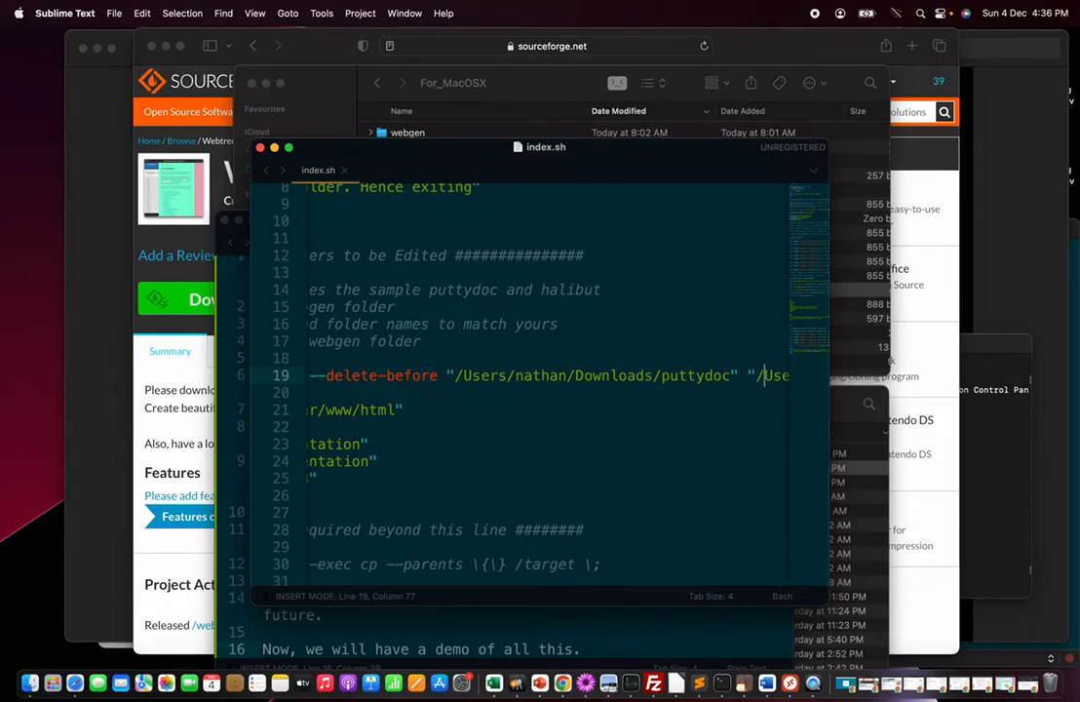
{"action": "key", "text": "Right"}
{"action": "key", "text": "Right"}
{"action": "key", "text": "Right"}
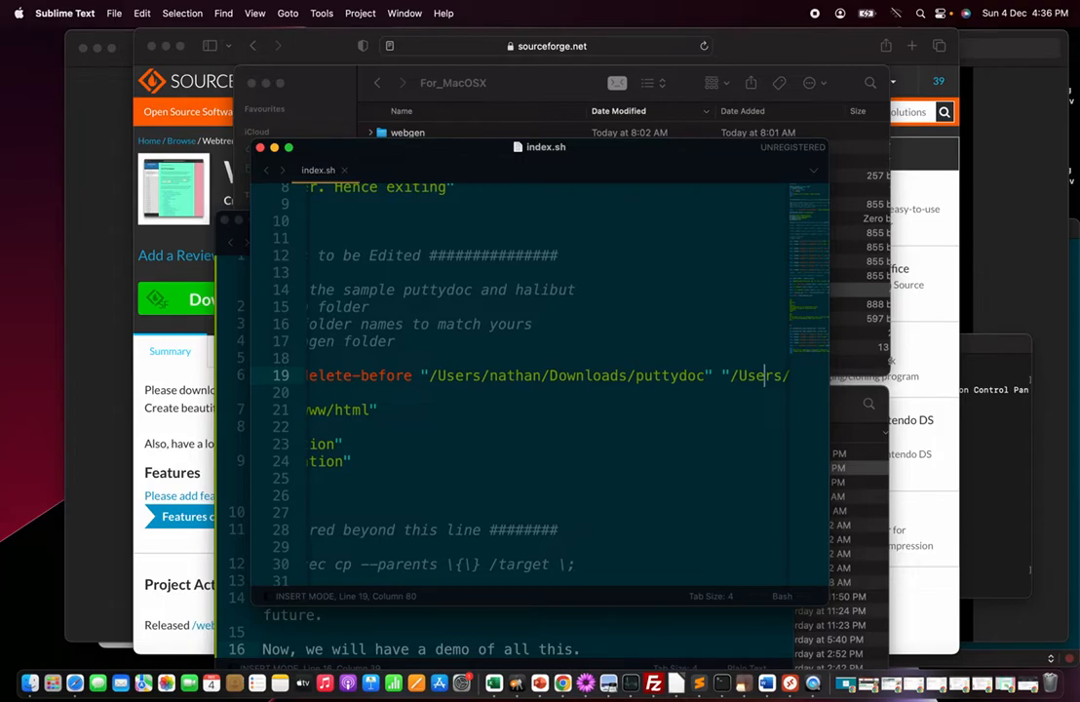
{"action": "type", "text": "nathan/Downloads/halibut\" \"$S"}
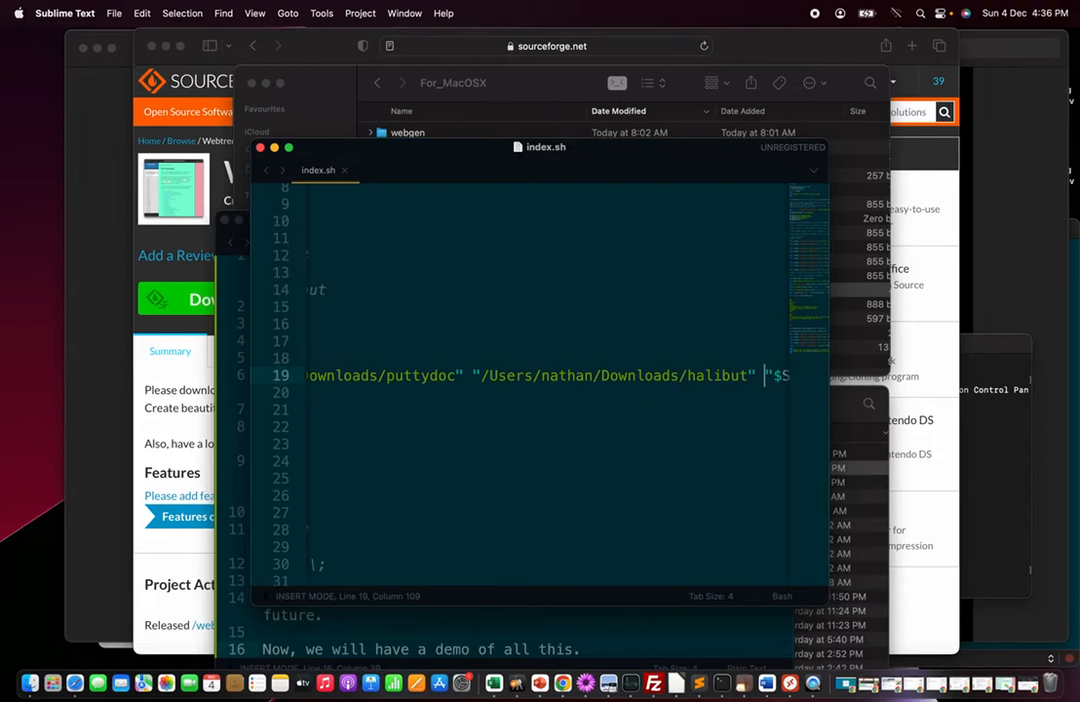
{"action": "type", "text": "CRI"}
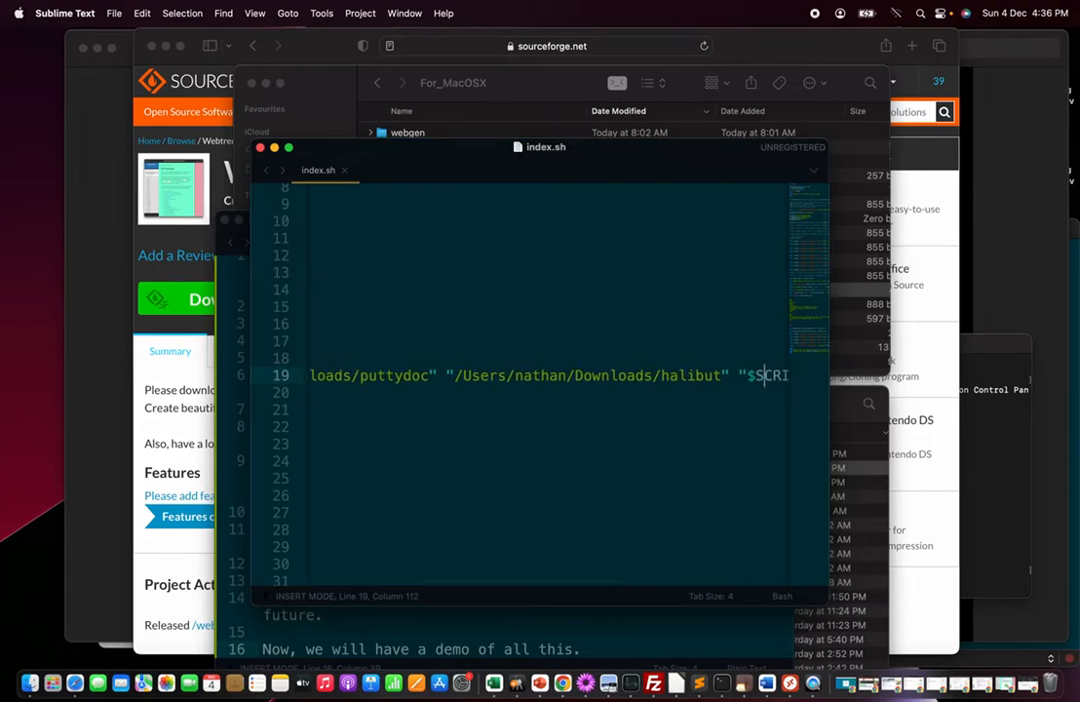
{"action": "type", "text": "PT_FOLDER/webgen"}
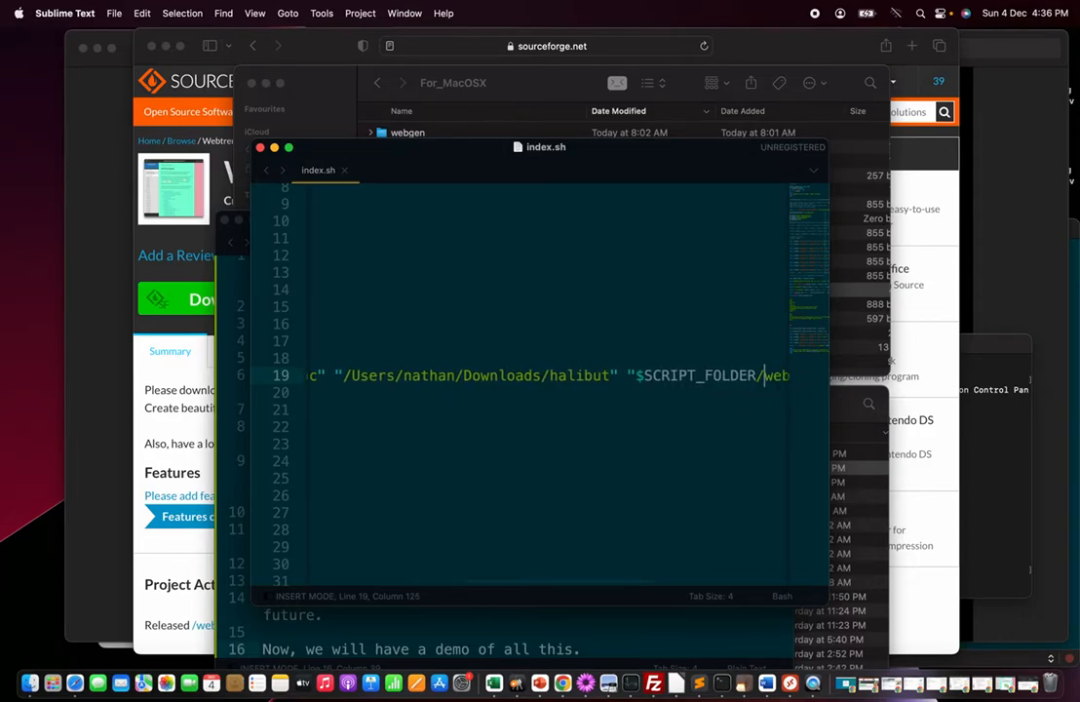
Examine the end of the rsync line and the destination, title, header, character set and version parameters
{"action": "key", "text": "Right"}
{"action": "key", "text": "Right"}
{"action": "key", "text": "Right"}
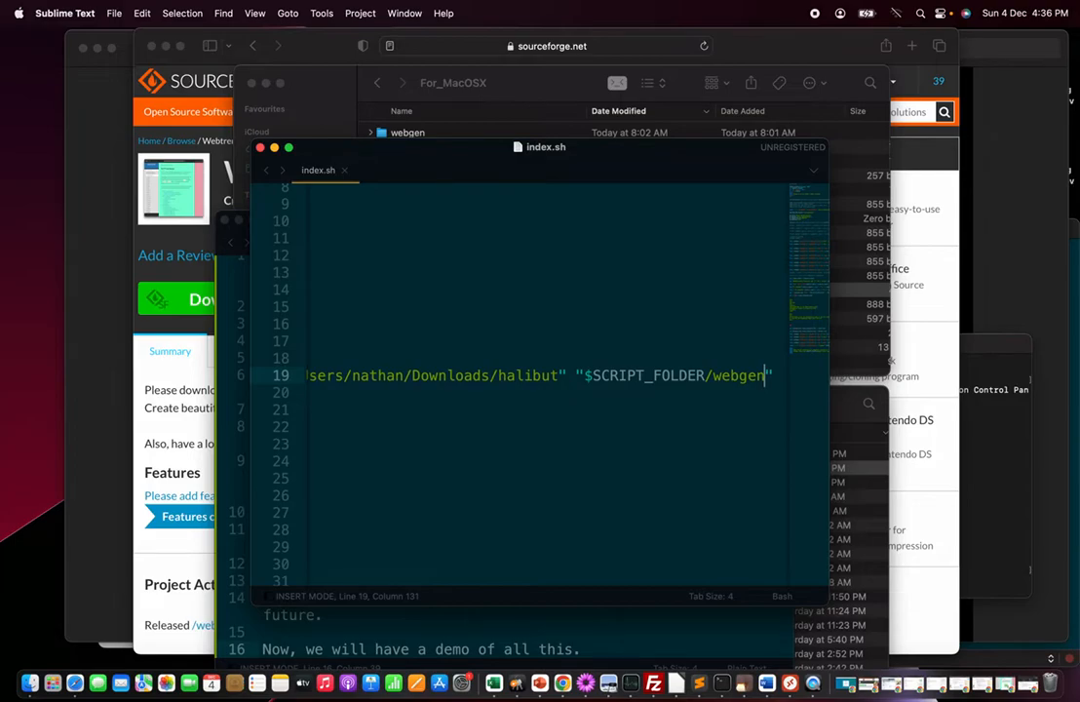
{"action": "key", "text": "Right"}
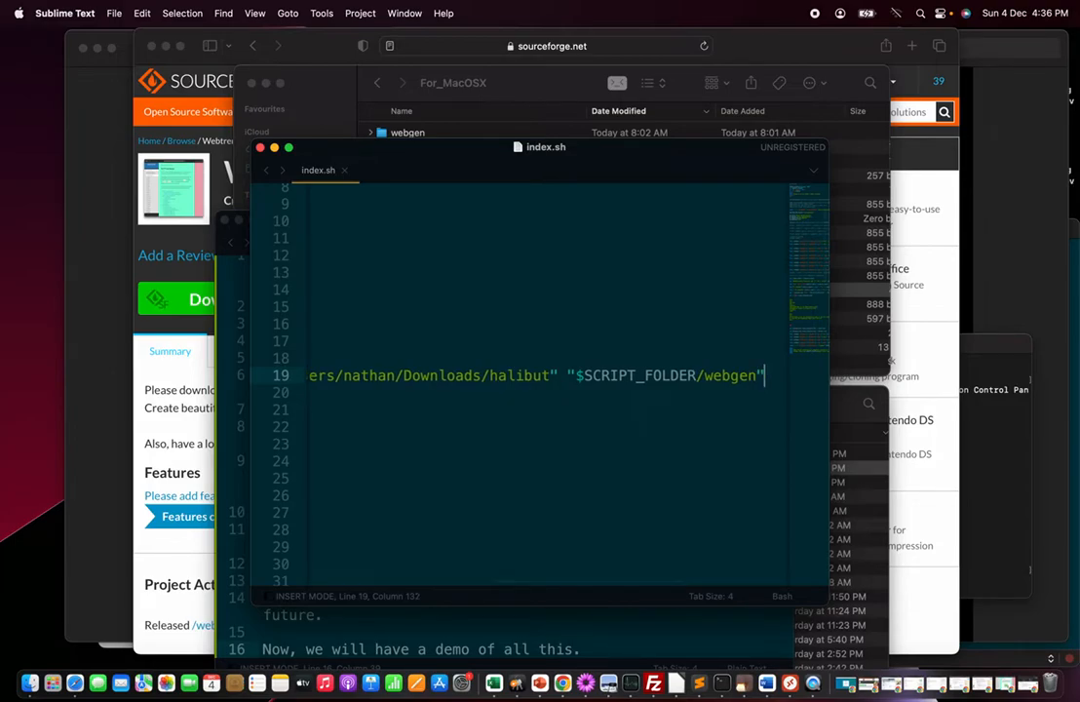
{"action": "key", "text": "Down"}
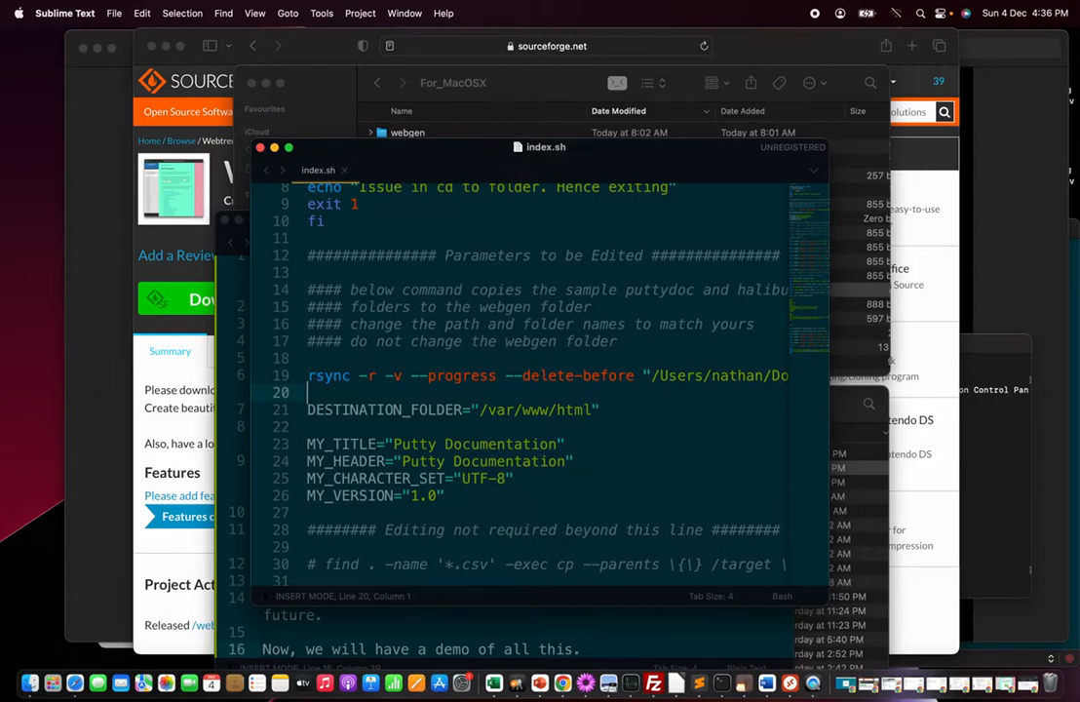
{"action": "key", "text": "Down"}
{"action": "key", "text": "Right"}
{"action": "key", "text": "Right"}
{"action": "key", "text": "Right"}
{"action": "key", "text": "Right"}
{"action": "key", "text": "Right"}
{"action": "key", "text": "Right"}
{"action": "key", "text": "Right"}
{"action": "key", "text": "Right"}
{"action": "key", "text": "Right"}
{"action": "key", "text": "Right"}
{"action": "key", "text": "Right"}
{"action": "key", "text": "Right"}
{"action": "key", "text": "Right"}
{"action": "key", "text": "Right"}
{"action": "key", "text": "Right"}
{"action": "key", "text": "Right"}
{"action": "key", "text": "Right"}
{"action": "key", "text": "Right"}
{"action": "key", "text": "Right"}
{"action": "key", "text": "Right"}
{"action": "key", "text": "Right"}
{"action": "key", "text": "Right"}
{"action": "left_click", "coordinate": [308, 427]}
{"action": "left_click", "coordinate": [555, 444]}
{"action": "left_click", "coordinate": [308, 391]}
{"action": "key", "text": "Down"}
{"action": "key", "text": "Down"}
{"action": "left_click", "coordinate": [555, 444]}
{"action": "key", "text": "Down"}
{"action": "key", "text": "Down"}
Look over the character-set PDF and CSV files in For_MacOSX, then return to index.sh
{"action": "key", "text": "super+Tab"}
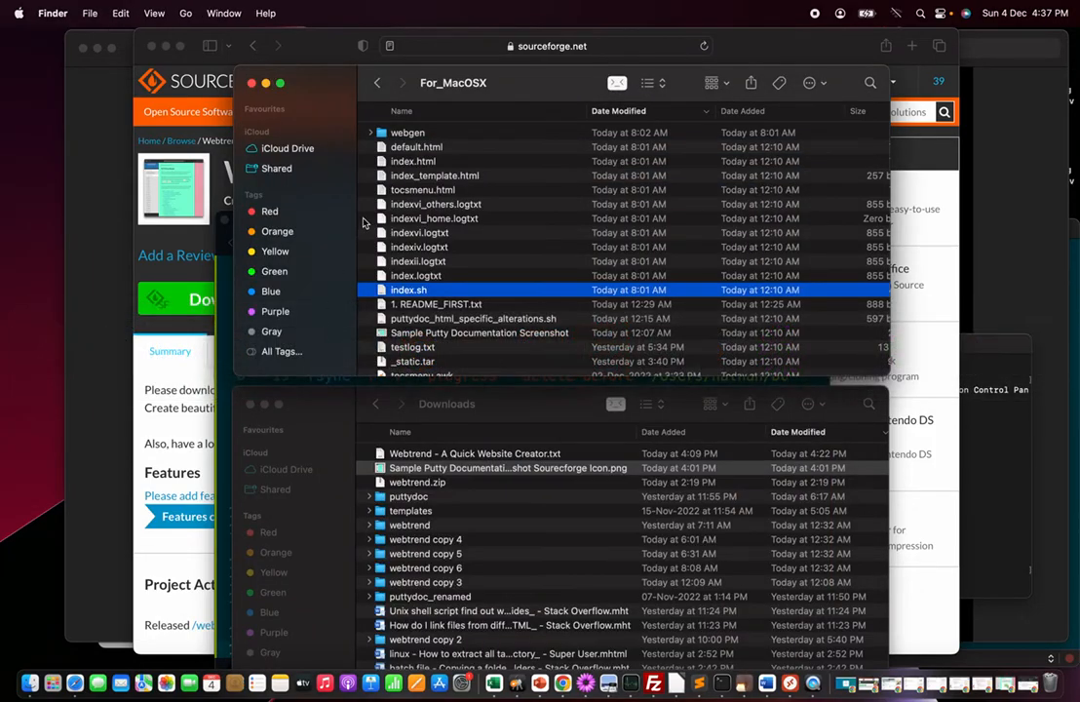
{"action": "scroll", "coordinate": [447, 337], "scroll_direction": "down", "scroll_amount": 5}
{"action": "left_click", "coordinate": [447, 333]}
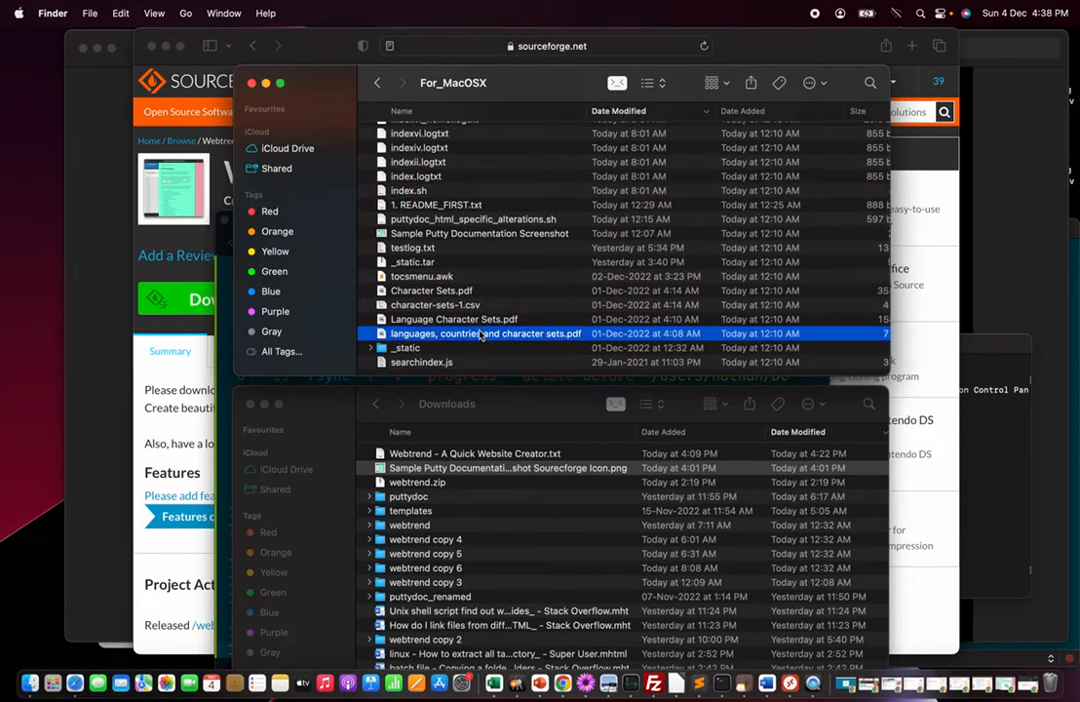
{"action": "left_click", "coordinate": [476, 321]}
{"action": "left_click", "coordinate": [466, 306]}
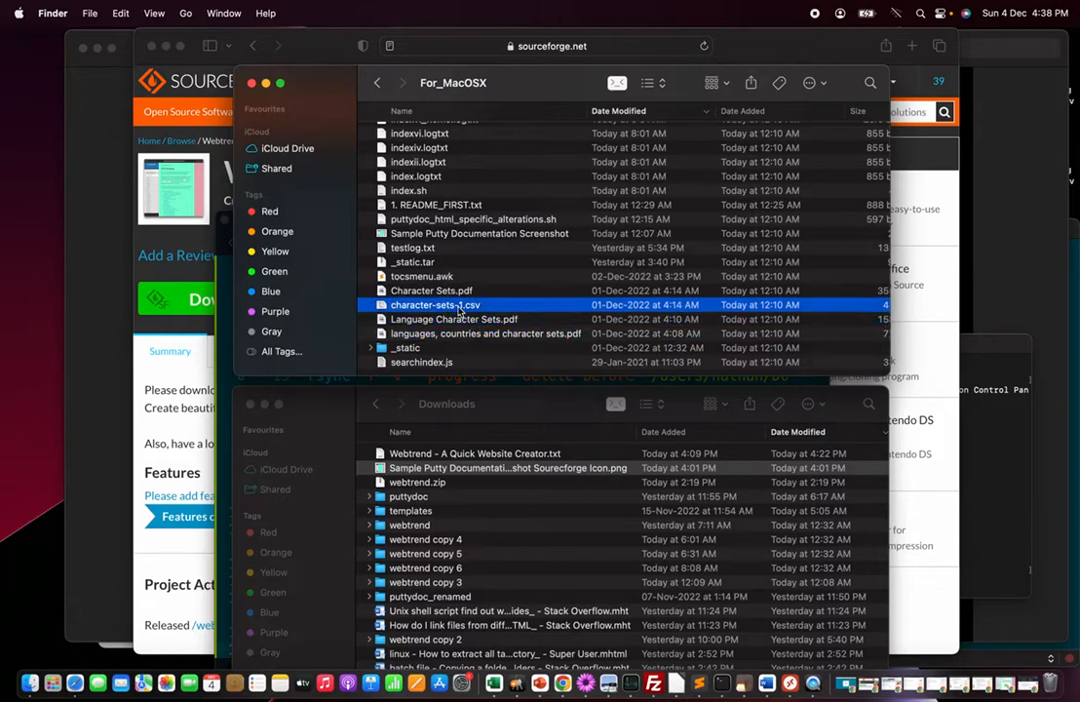
{"action": "left_click", "coordinate": [459, 292]}
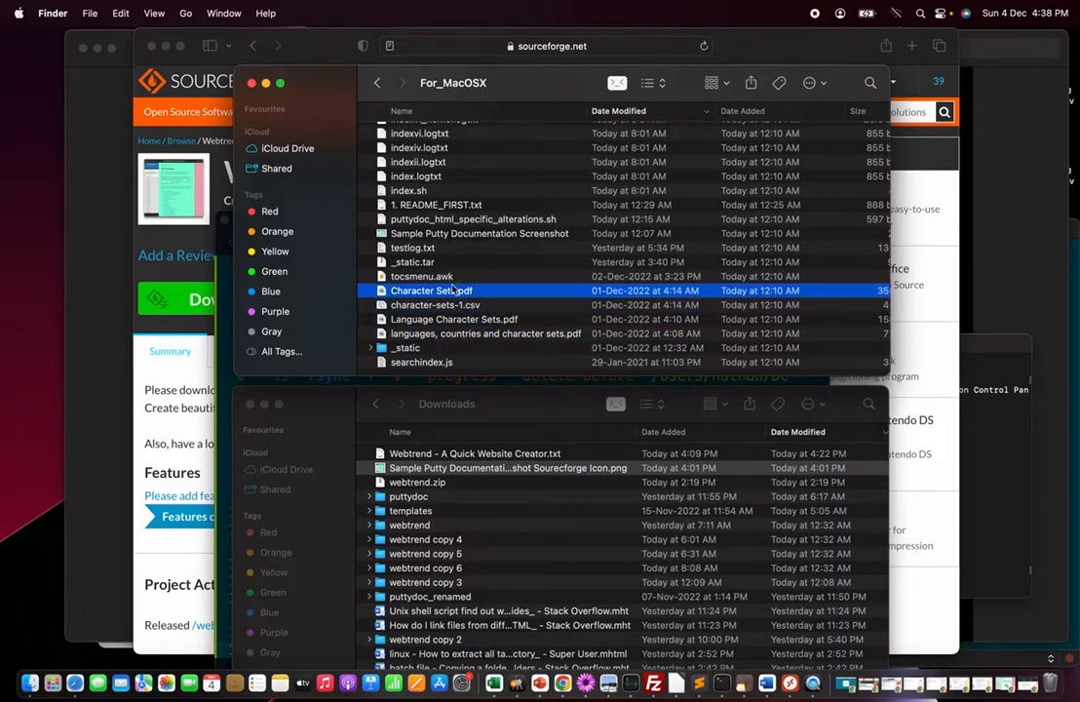
{"action": "scroll", "coordinate": [447, 296], "scroll_direction": "up", "scroll_amount": 2}
{"action": "scroll", "coordinate": [446, 295], "scroll_direction": "up", "scroll_amount": 2}
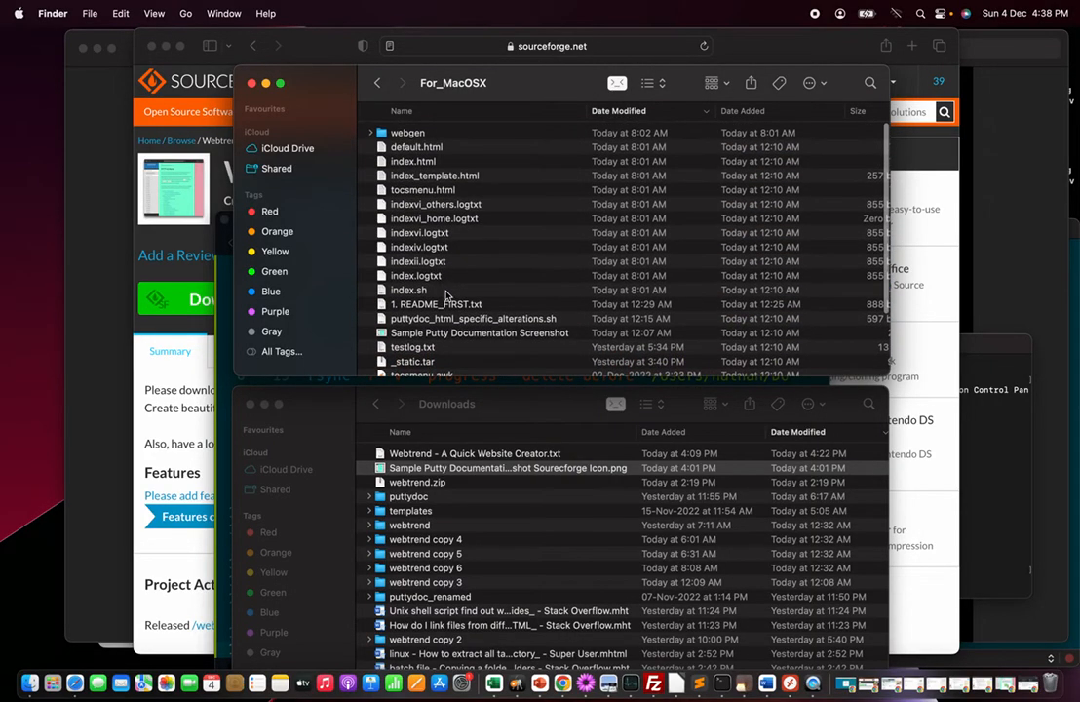
{"action": "left_click", "coordinate": [447, 291]}
{"action": "double_click", "coordinate": [447, 291]}
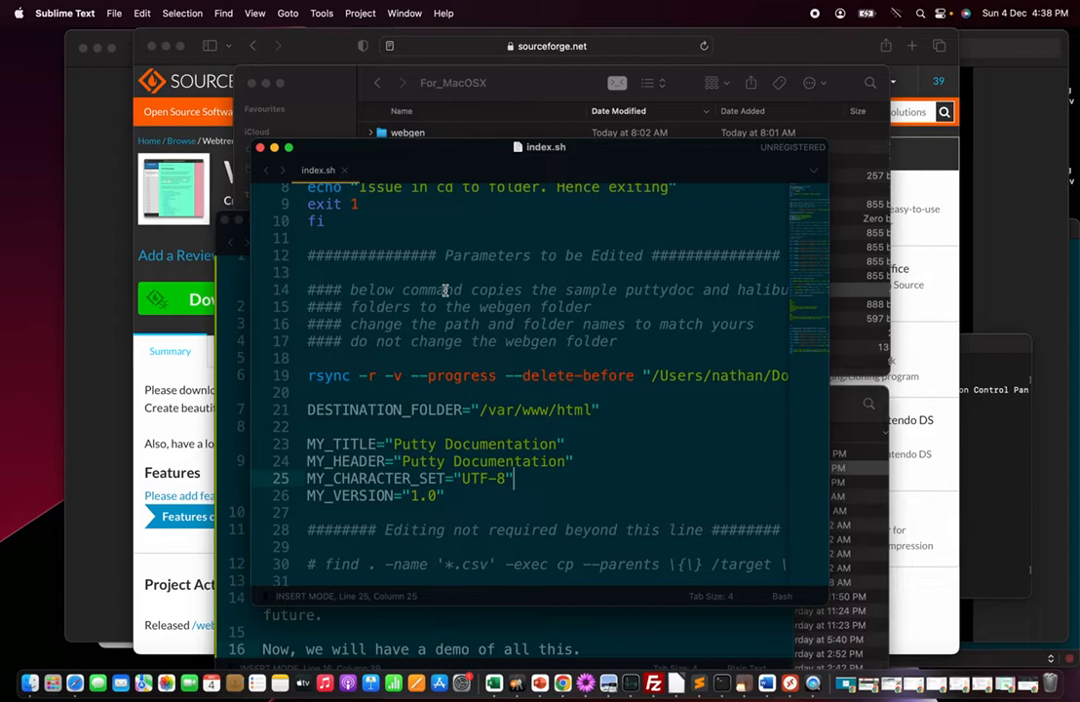
Step through the remaining commented commands at the end of index.sh
{"action": "left_click", "coordinate": [307, 495]}
{"action": "left_click", "coordinate": [308, 513]}
{"action": "key", "text": "Down"}
{"action": "key", "text": "Down"}
{"action": "key", "text": "Down"}
{"action": "key", "text": "Down"}
{"action": "key", "text": "Down"}
{"action": "key", "text": "Down"}
{"action": "key", "text": "Down"}
{"action": "key", "text": "Down"}
{"action": "key", "text": "Down"}
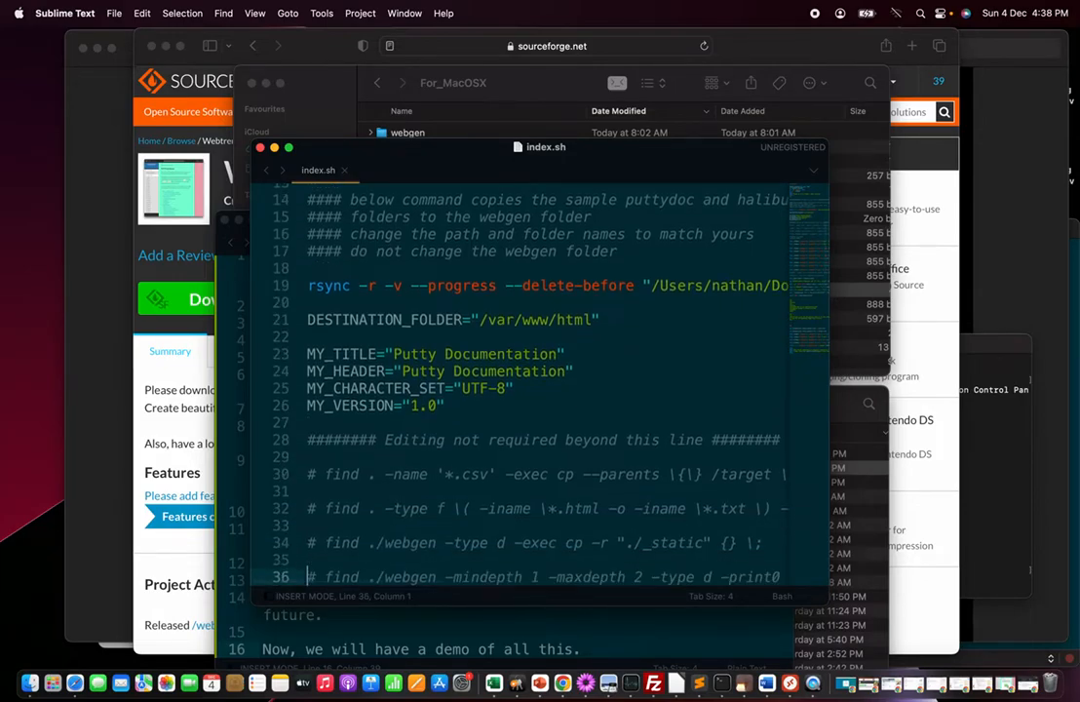
{"action": "key", "text": "Down"}
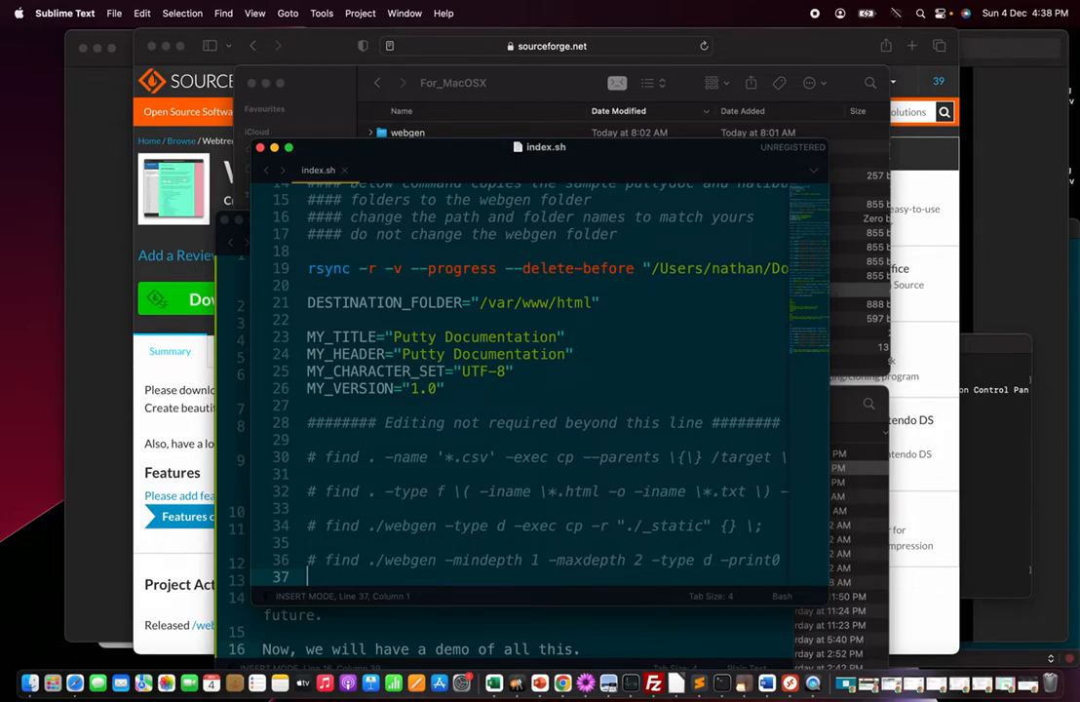
{"action": "key", "text": "Down"}
{"action": "key", "text": "Down"}
{"action": "key", "text": "Down"}
{"action": "key", "text": "Down"}
{"action": "key", "text": "Down"}
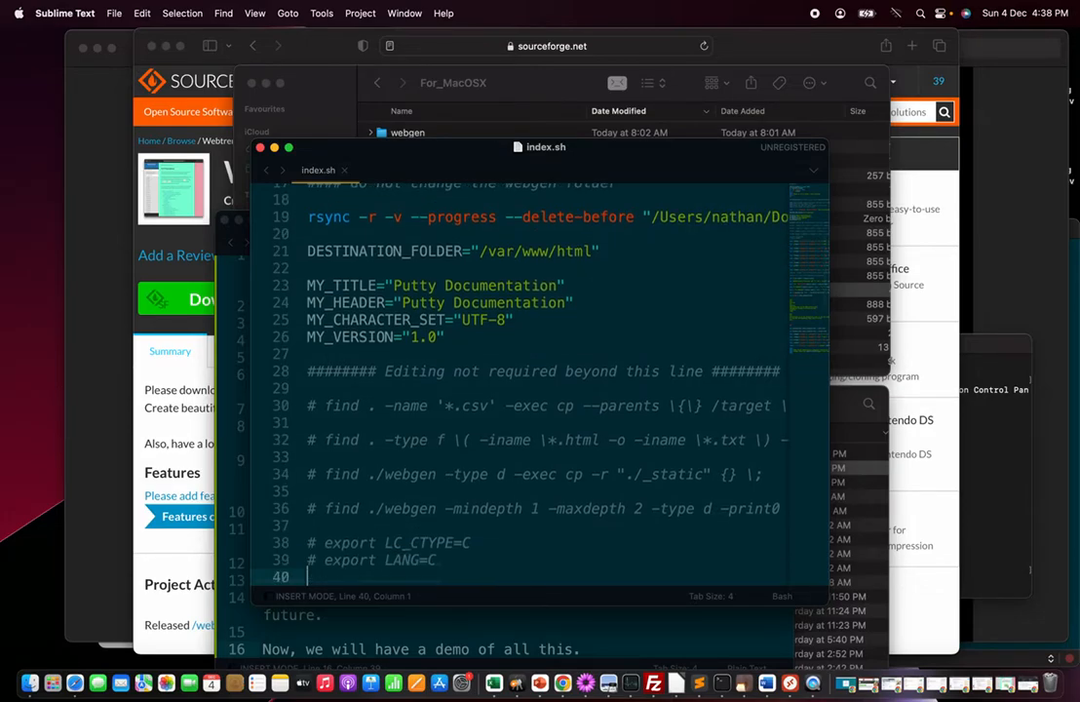
Step through the uncommented find, sort, awk and grep commands following the commented section of index.sh
{"action": "key", "text": "super+v"}
{"action": "key", "text": "Up"}
{"action": "key", "text": "Up"}
{"action": "key", "text": "Up"}
{"action": "key", "text": "Down"}
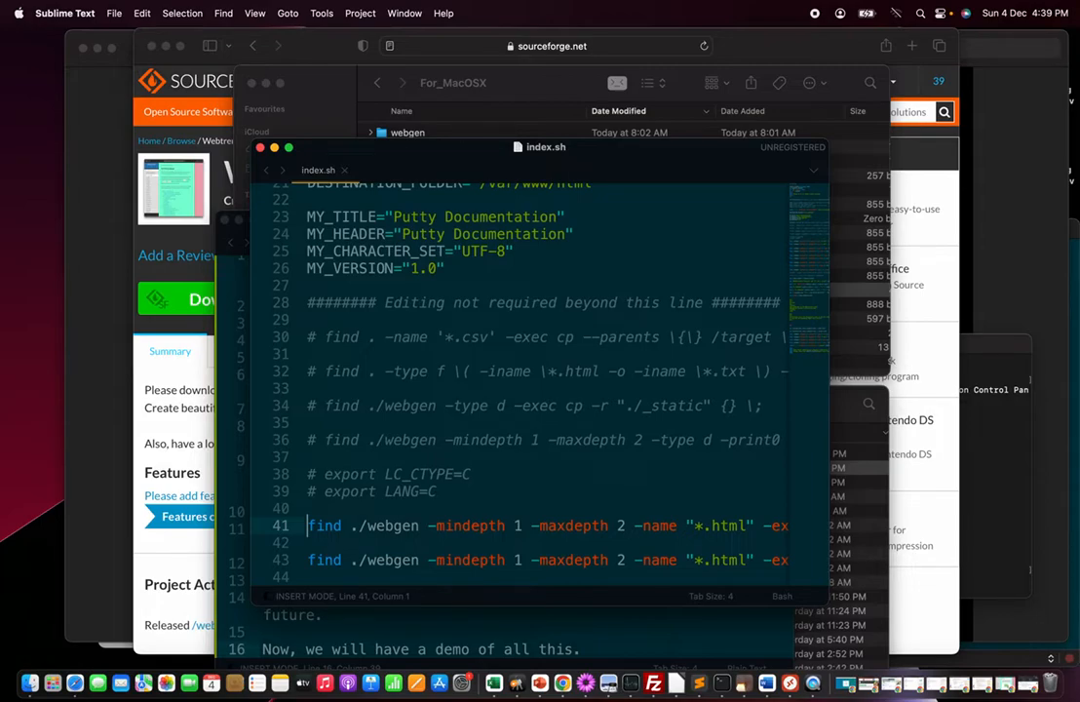
{"action": "key", "text": "Up"}
{"action": "key", "text": "Down"}
{"action": "key", "text": "Down"}
{"action": "key", "text": "Down"}
{"action": "key", "text": "Down"}
{"action": "key", "text": "Down"}
{"action": "key", "text": "Down"}
{"action": "key", "text": "Down"}
{"action": "key", "text": "Down"}
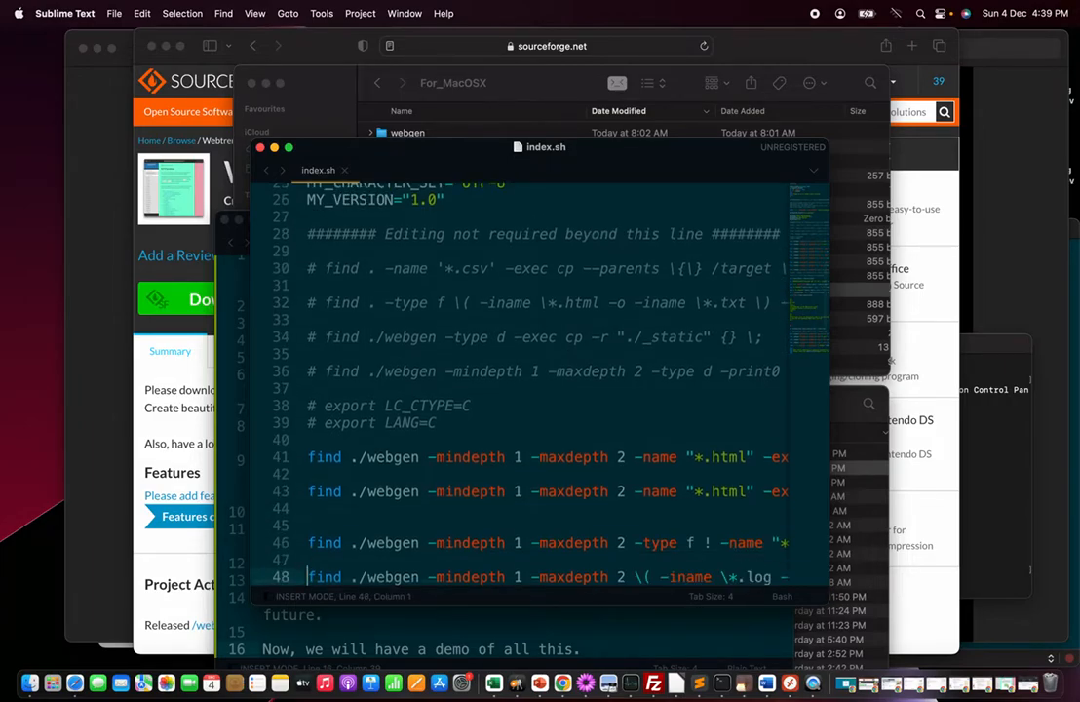
{"action": "key", "text": "Down"}
{"action": "key", "text": "Down"}
{"action": "key", "text": "Down"}
{"action": "key", "text": "Down"}
{"action": "key", "text": "Down"}
{"action": "key", "text": "Down"}
{"action": "key", "text": "Down"}
{"action": "key", "text": "Down"}
{"action": "key", "text": "Down"}
{"action": "key", "text": "Down"}
{"action": "key", "text": "Down"}
{"action": "key", "text": "Down"}
{"action": "key", "text": "Down"}
{"action": "key", "text": "Down"}
{"action": "key", "text": "Down"}
{"action": "key", "text": "Down"}
{"action": "key", "text": "Down"}
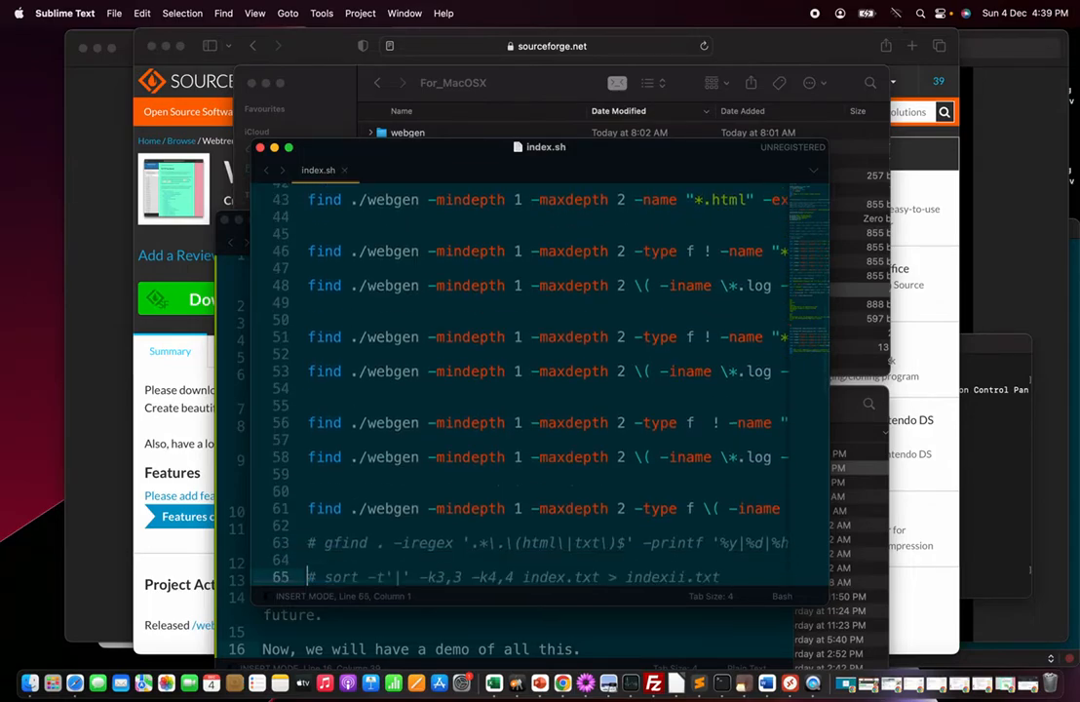
{"action": "key", "text": "Down"}
{"action": "key", "text": "Down"}
{"action": "key", "text": "Down"}
{"action": "key", "text": "Down"}
{"action": "key", "text": "Down"}
{"action": "key", "text": "Down"}
{"action": "key", "text": "Down"}
{"action": "key", "text": "Down"}
{"action": "key", "text": "Down"}
{"action": "key", "text": "Down"}
{"action": "key", "text": "Down"}
{"action": "key", "text": "Down"}
{"action": "key", "text": "Down"}
{"action": "key", "text": "Down"}
{"action": "key", "text": "Down"}
{"action": "key", "text": "Down"}
{"action": "key", "text": "Down"}
{"action": "key", "text": "Down"}
{"action": "key", "text": "Down"}
{"action": "key", "text": "Down"}
{"action": "key", "text": "Down"}
{"action": "key", "text": "Down"}
{"action": "key", "text": "Down"}
{"action": "key", "text": "Down"}
{"action": "key", "text": "Down"}
{"action": "key", "text": "Down"}
{"action": "key", "text": "Down"}
{"action": "key", "text": "Down"}
{"action": "key", "text": "Down"}
{"action": "key", "text": "Down"}
{"action": "key", "text": "Down"}
{"action": "key", "text": "Down"}
{"action": "key", "text": "Down"}
{"action": "key", "text": "Down"}
{"action": "key", "text": "Down"}
{"action": "key", "text": "Down"}
{"action": "key", "text": "Down"}
{"action": "key", "text": "Down"}
{"action": "key", "text": "Down"}
{"action": "key", "text": "Down"}
{"action": "key", "text": "Down"}
{"action": "key", "text": "Down"}
{"action": "key", "text": "Down"}
{"action": "key", "text": "Down"}
{"action": "key", "text": "Down"}
{"action": "key", "text": "Down"}
{"action": "key", "text": "Down"}
{"action": "key", "text": "Down"}
{"action": "key", "text": "Down"}
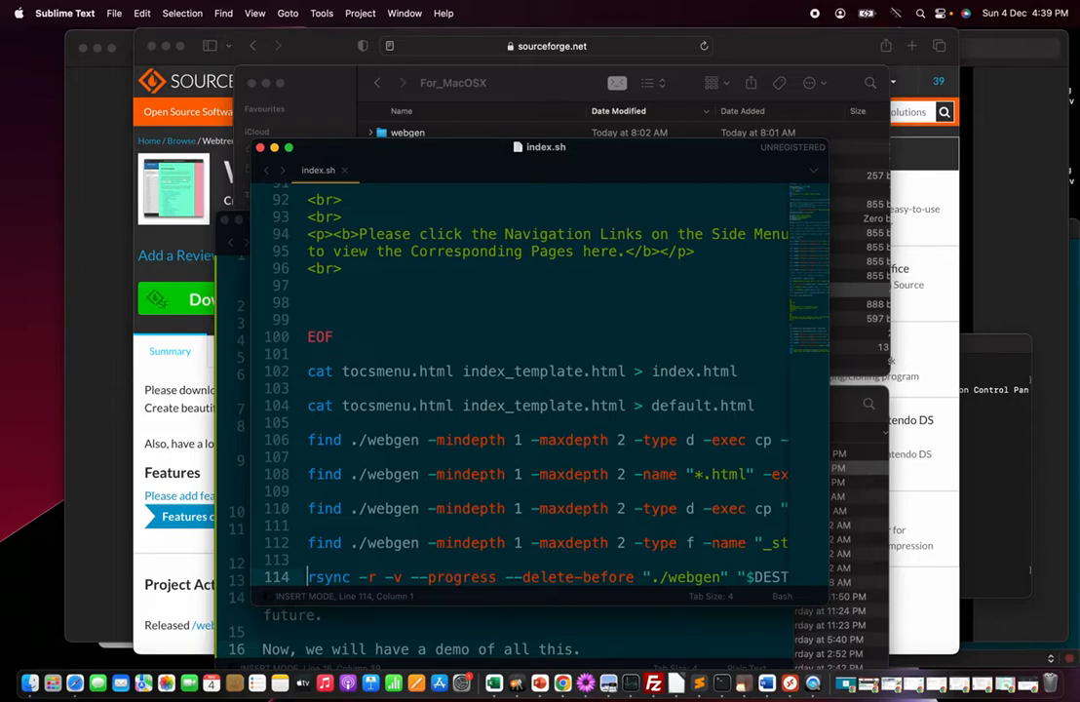
Examine the final cat, find and rsync commands and the closing echo lines at the end of index.sh
{"action": "key", "text": "Up"}
{"action": "key", "text": "Down"}
{"action": "key", "text": "Down"}
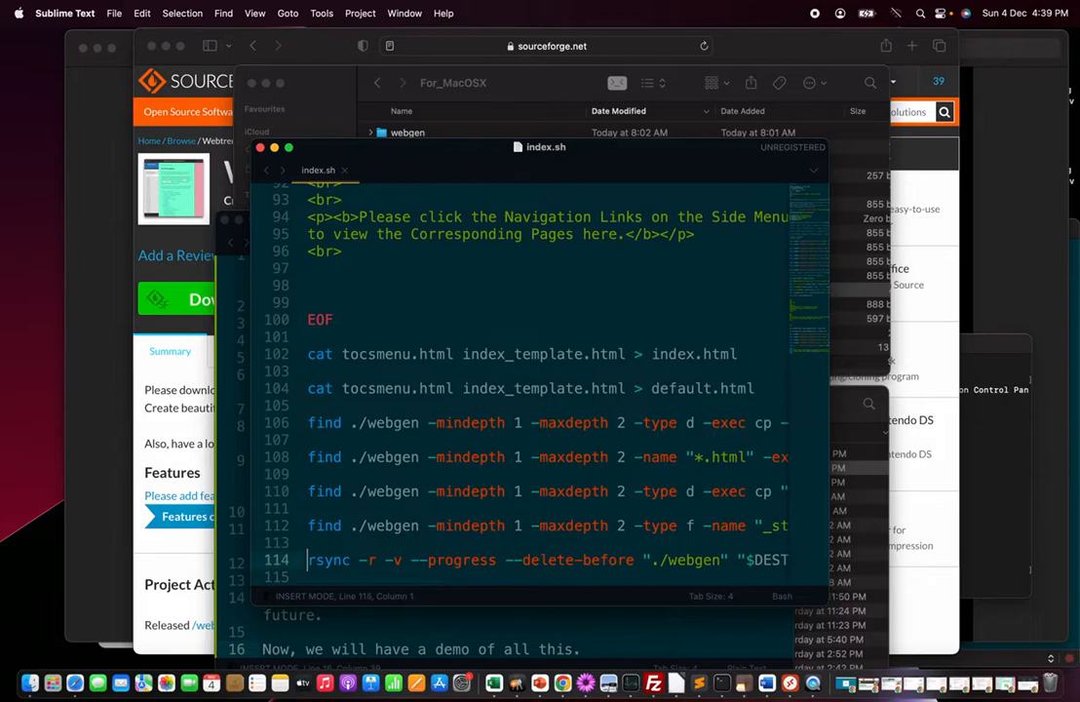
{"action": "type", "text": "echo echo \"This script completed its execution succesfully.\" echo \"Please check the $SCRIPT_FOLDER/webgen folder now.\" echo"}
{"action": "key", "text": "Up"}
{"action": "key", "text": "Up"}
{"action": "key", "text": "Up"}
{"action": "key", "text": "Up"}
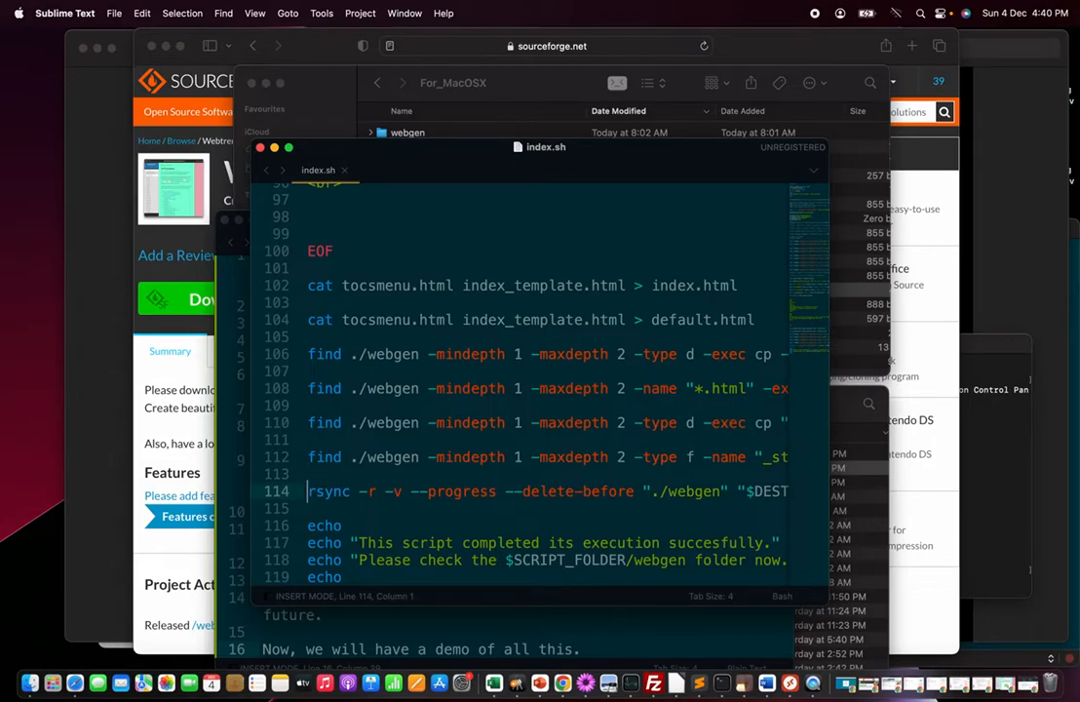
{"action": "key", "text": "super+Right"}
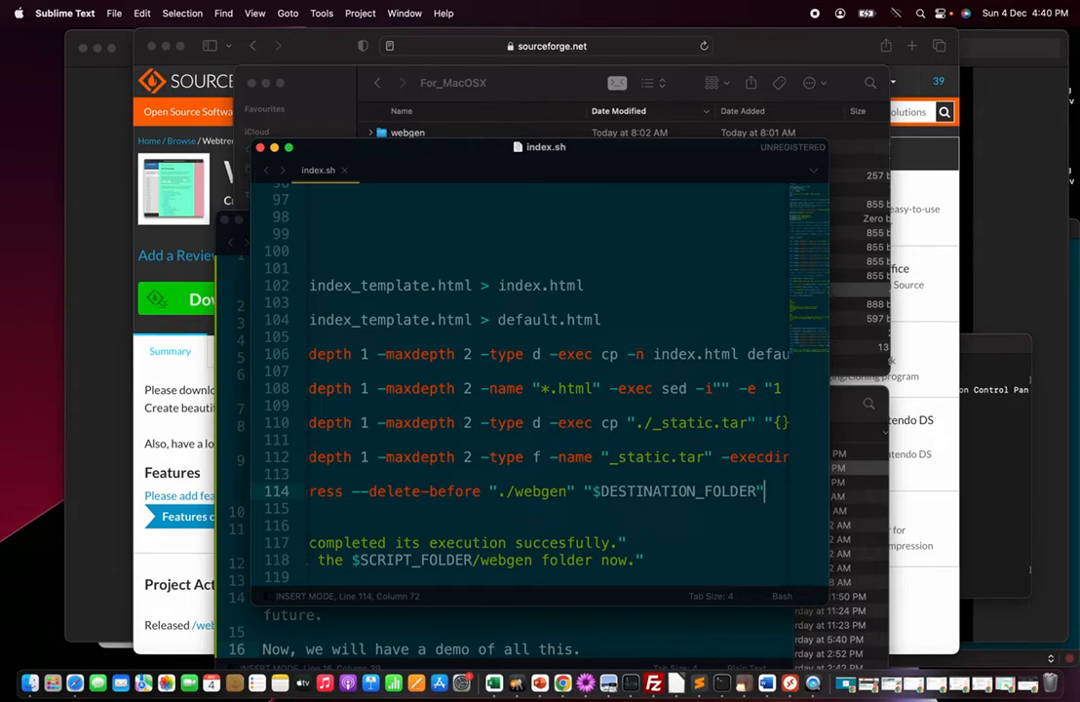
{"action": "key", "text": "super+Left"}
{"action": "key", "text": "Down"}
{"action": "key", "text": "Down"}
{"action": "key", "text": "Down"}
{"action": "key", "text": "Down"}
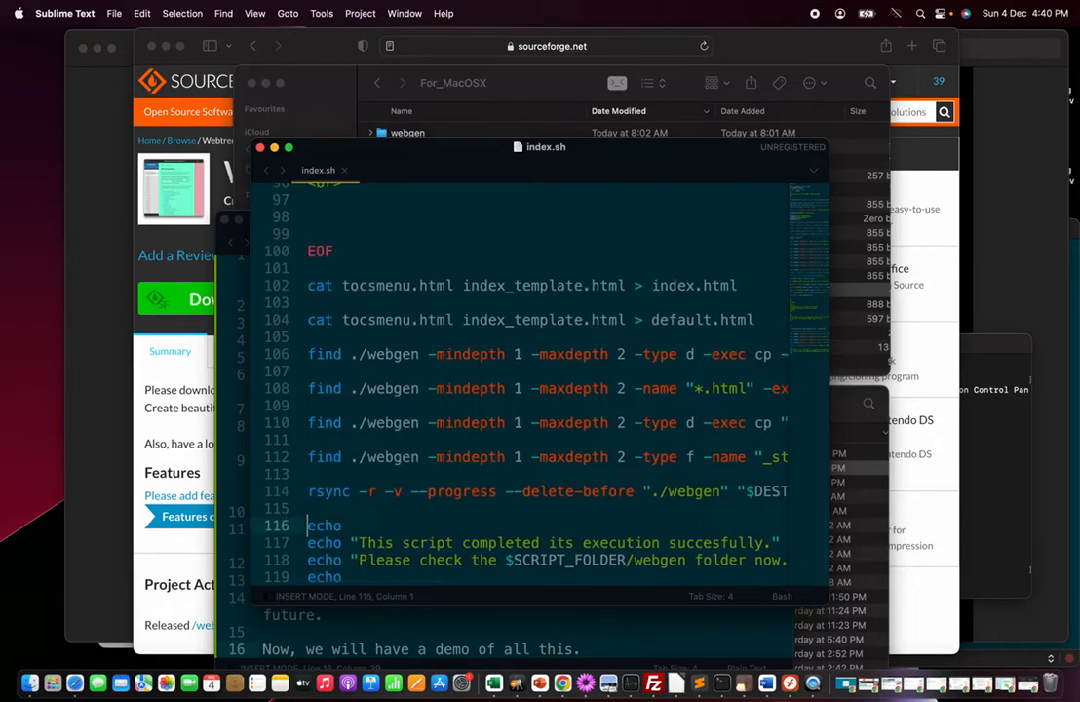
{"action": "key", "text": "Down"}
{"action": "key", "text": "Down"}
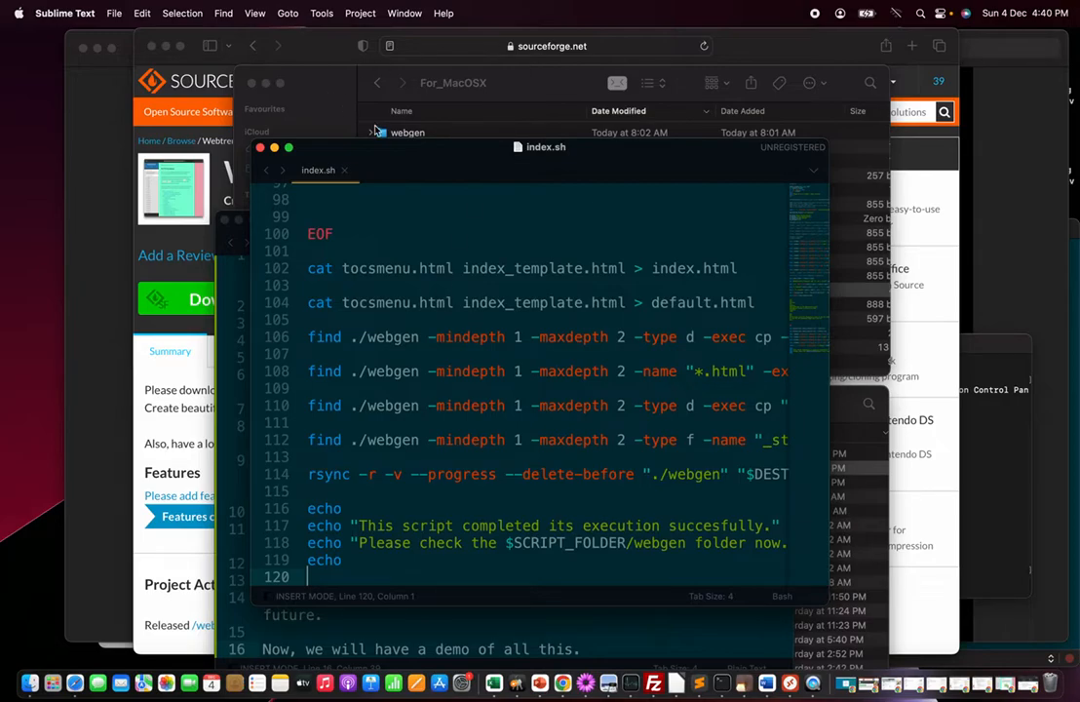
Scroll back to the parameters section of index.sh and close the file
{"action": "scroll", "coordinate": [376, 297], "scroll_direction": "up", "scroll_amount": 20}
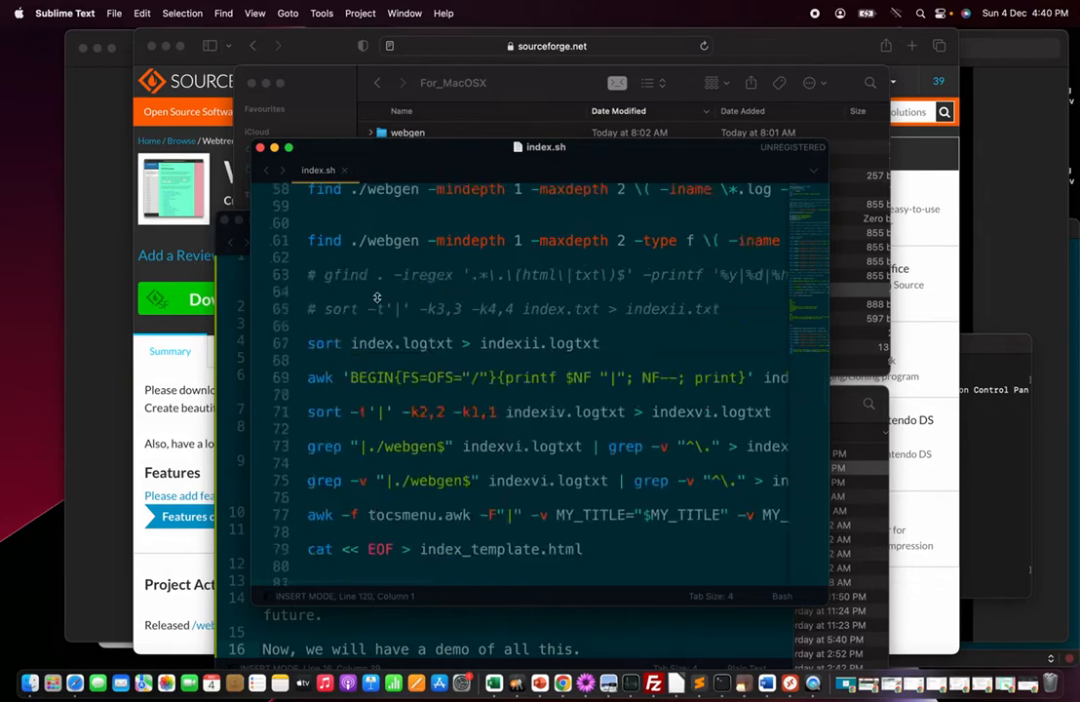
{"action": "scroll", "coordinate": [376, 298], "scroll_direction": "down", "scroll_amount": 5}
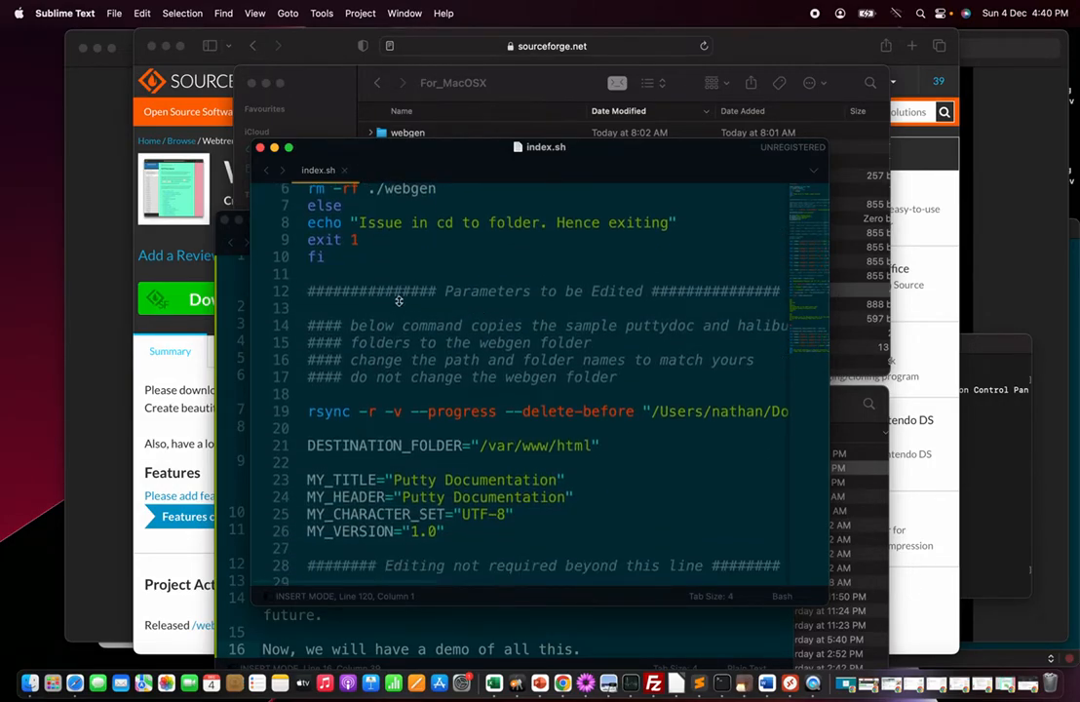
{"action": "scroll", "coordinate": [416, 460], "scroll_direction": "down", "scroll_amount": 3}
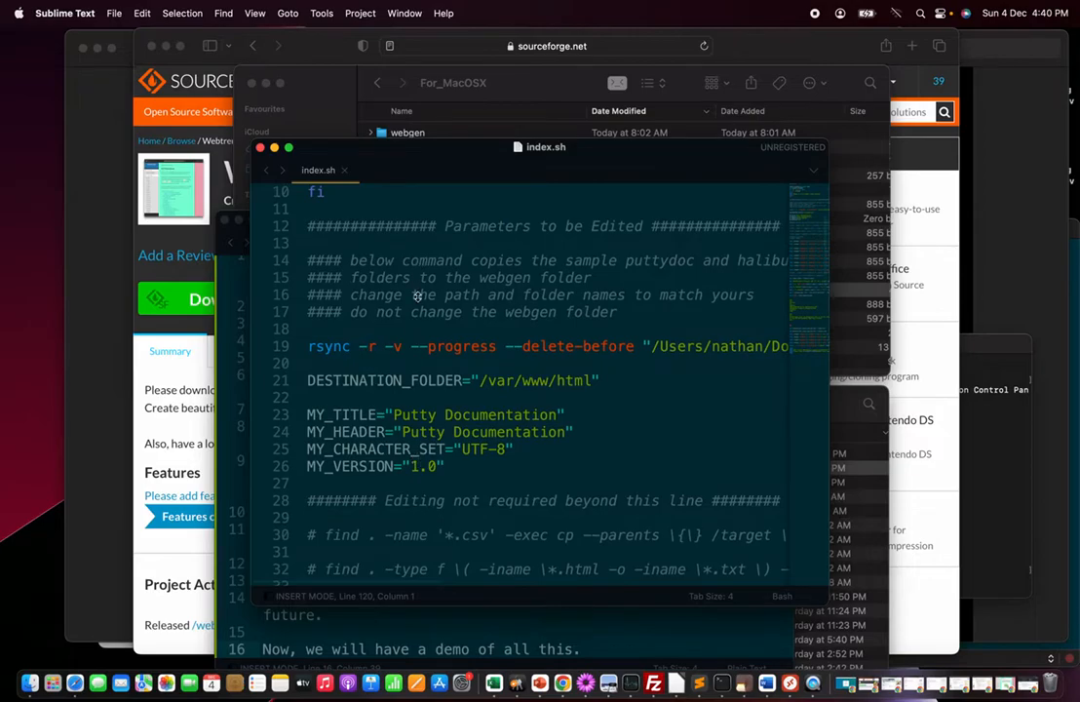
{"action": "key", "text": "super+w"}
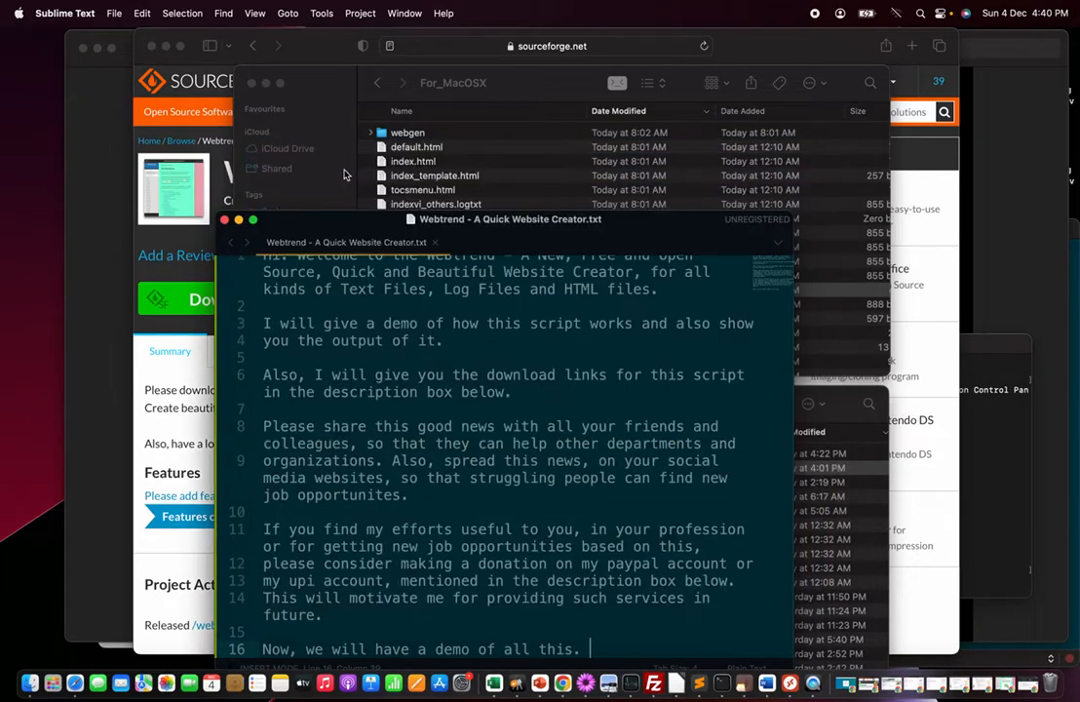
Go up to the webtrend folder and open a new Terminal window at the For_MacOSX folder
{"action": "left_click", "coordinate": [454, 74]}
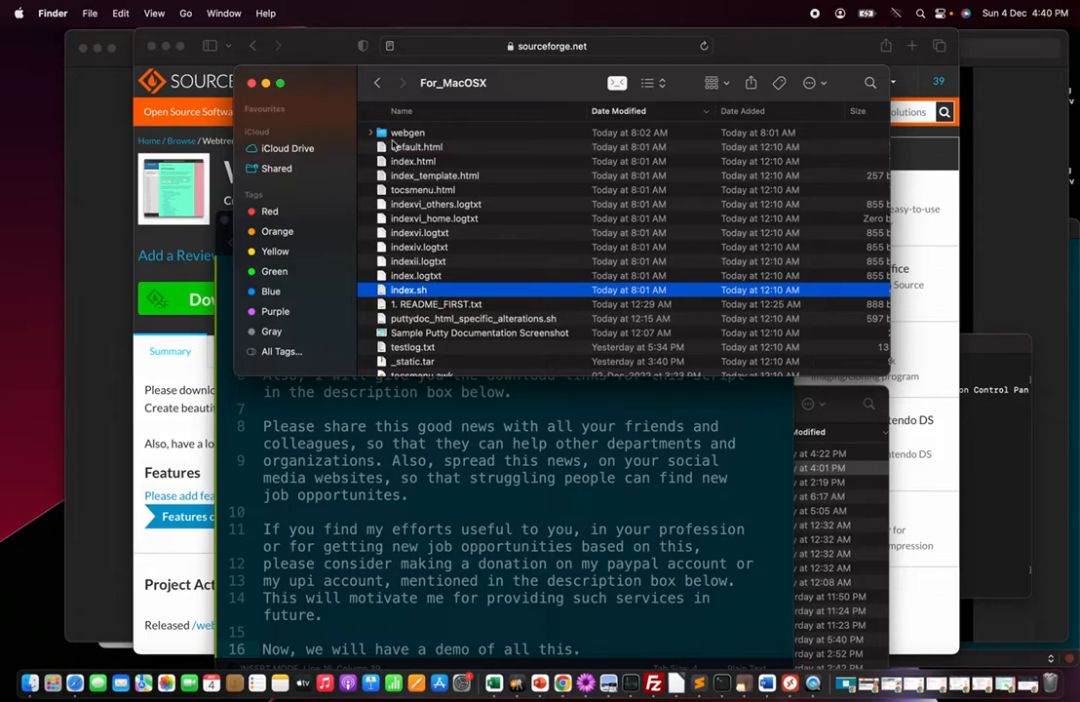
{"action": "left_click", "coordinate": [378, 84]}
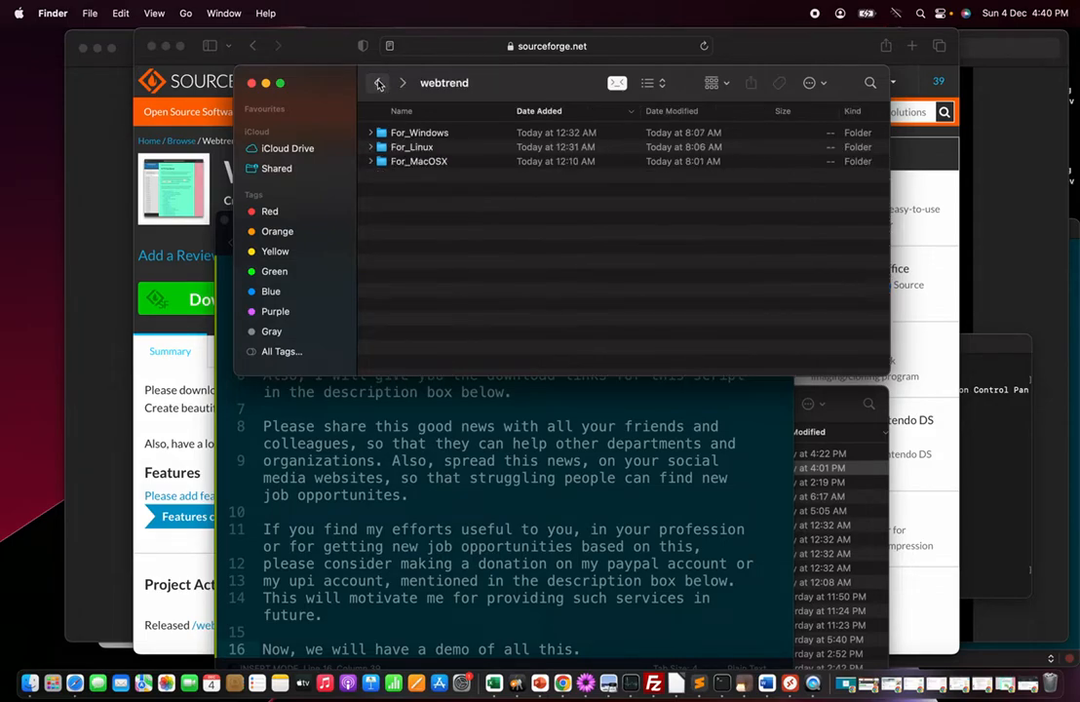
{"action": "left_click", "coordinate": [437, 165]}
{"action": "right_click", "coordinate": [438, 166]}
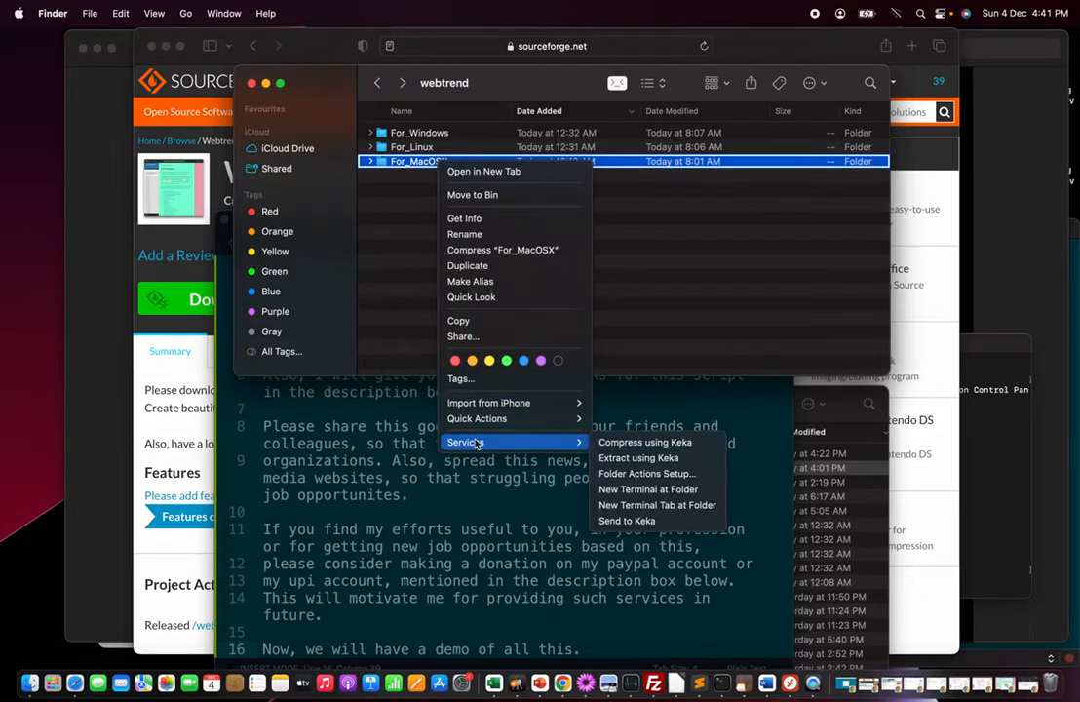
{"action": "mouse_move", "coordinate": [485, 446]}
{"action": "left_click", "coordinate": [646, 495]}
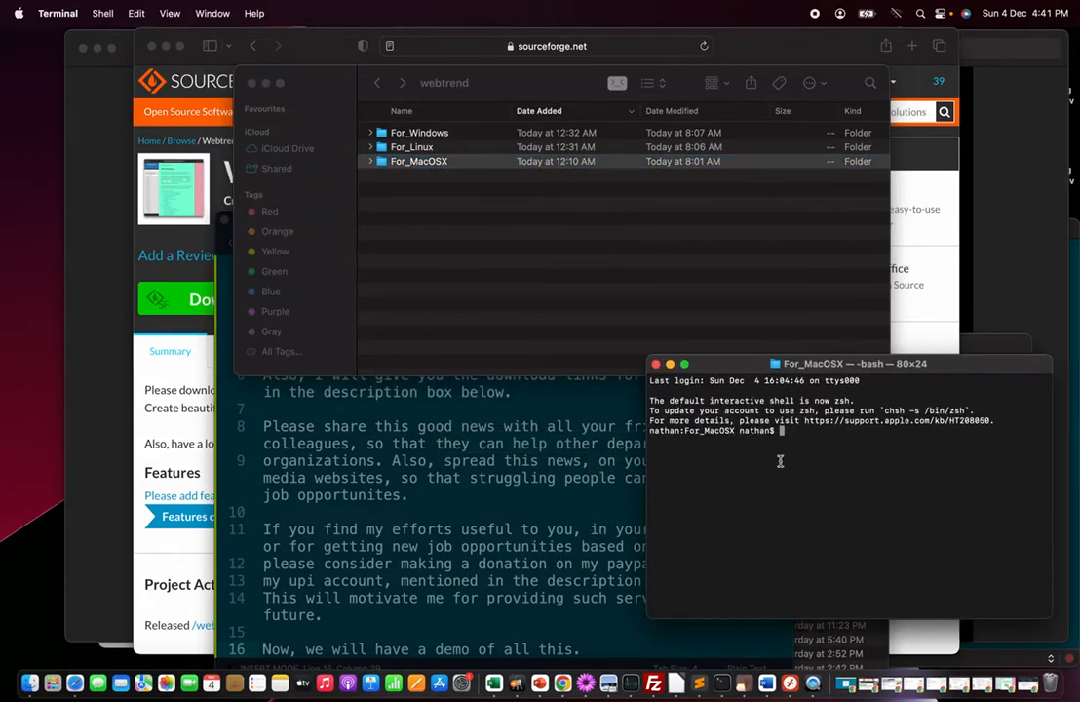
Run the script with the command sh index.sh in the terminal
{"action": "key", "text": "Return"}
{"action": "key", "text": "Return"}
{"action": "key", "text": "Return"}
{"action": "key", "text": "Return"}
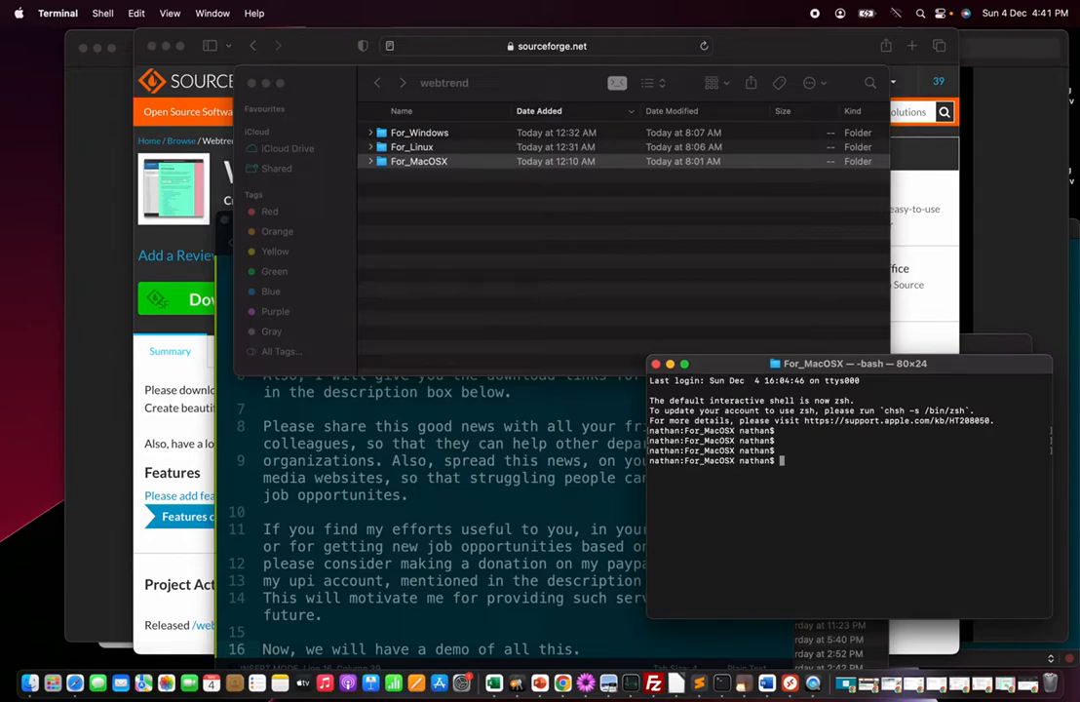
{"action": "type", "text": "sh index.sh"}
{"action": "key", "text": "Return"}
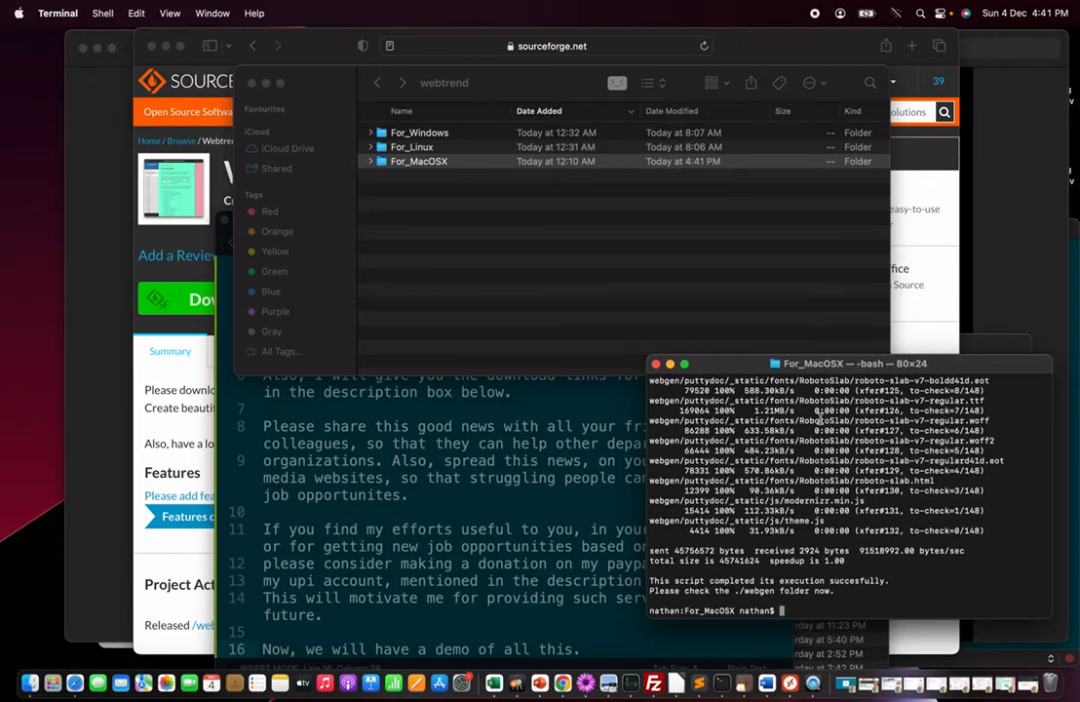
Scroll through the script's file-copy output in the terminal
{"action": "scroll", "coordinate": [809, 557], "scroll_direction": "up", "scroll_amount": 10}
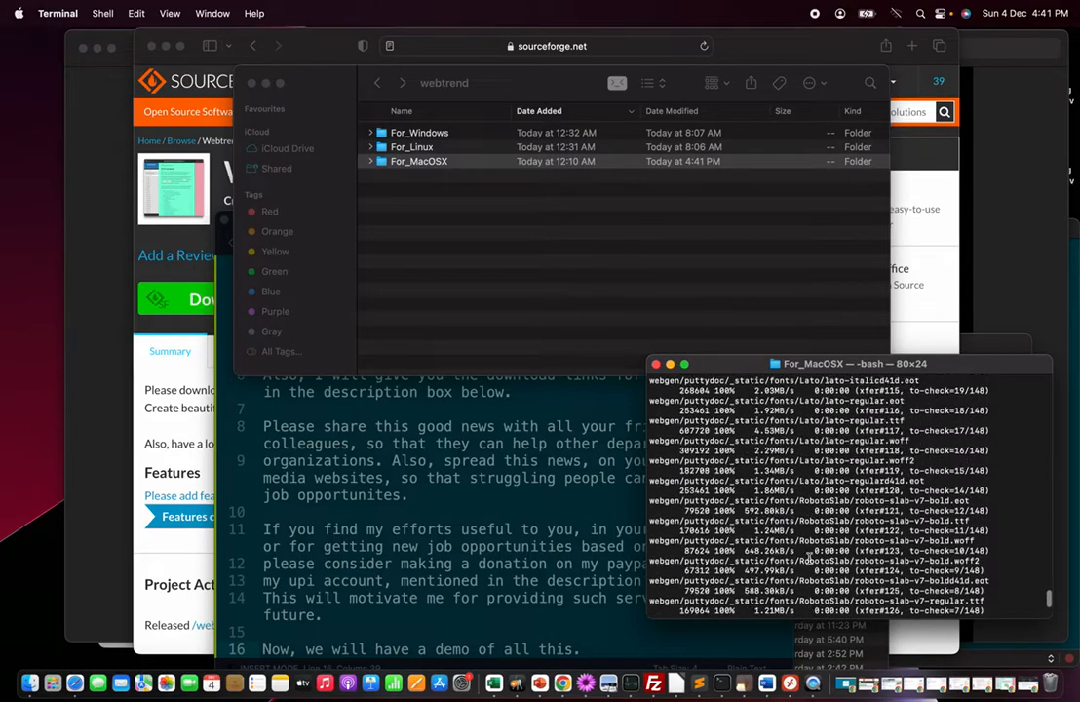
{"action": "scroll", "coordinate": [809, 557], "scroll_direction": "up", "scroll_amount": 15}
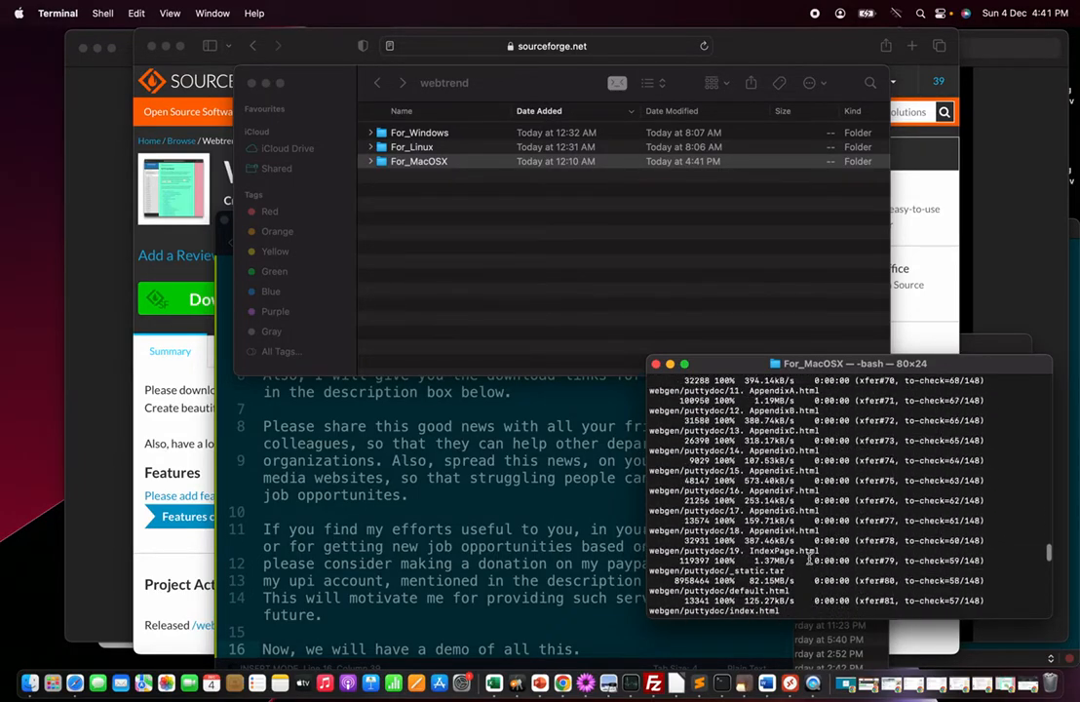
{"action": "scroll", "coordinate": [809, 558], "scroll_direction": "up", "scroll_amount": 10}
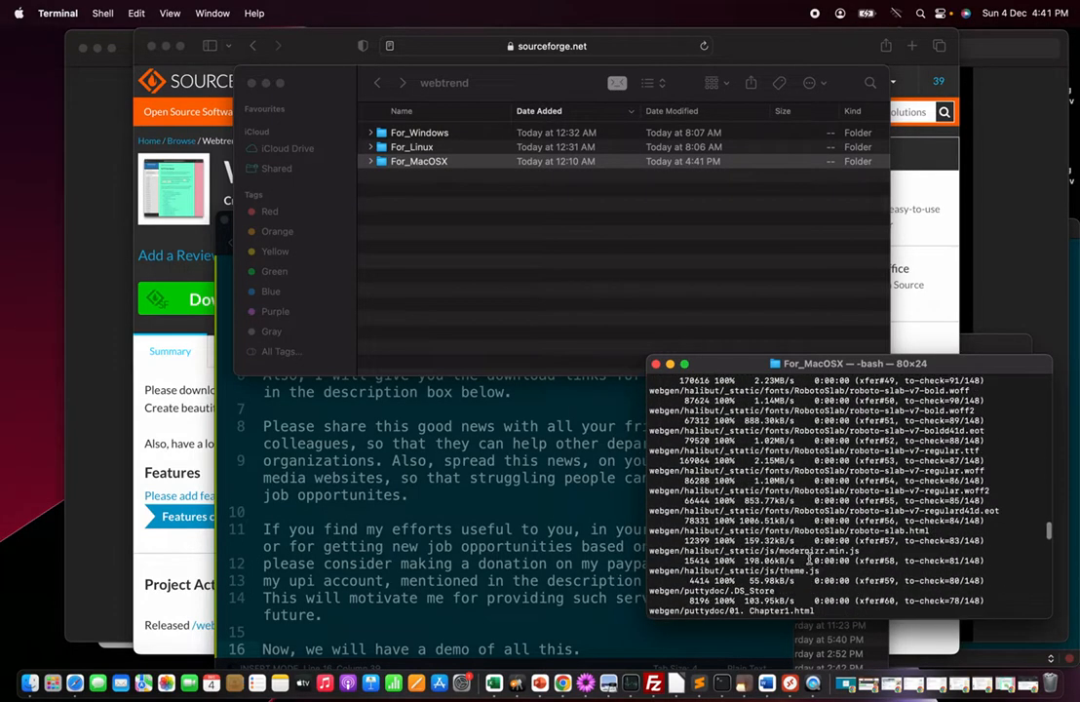
{"action": "scroll", "coordinate": [809, 558], "scroll_direction": "up", "scroll_amount": 10}
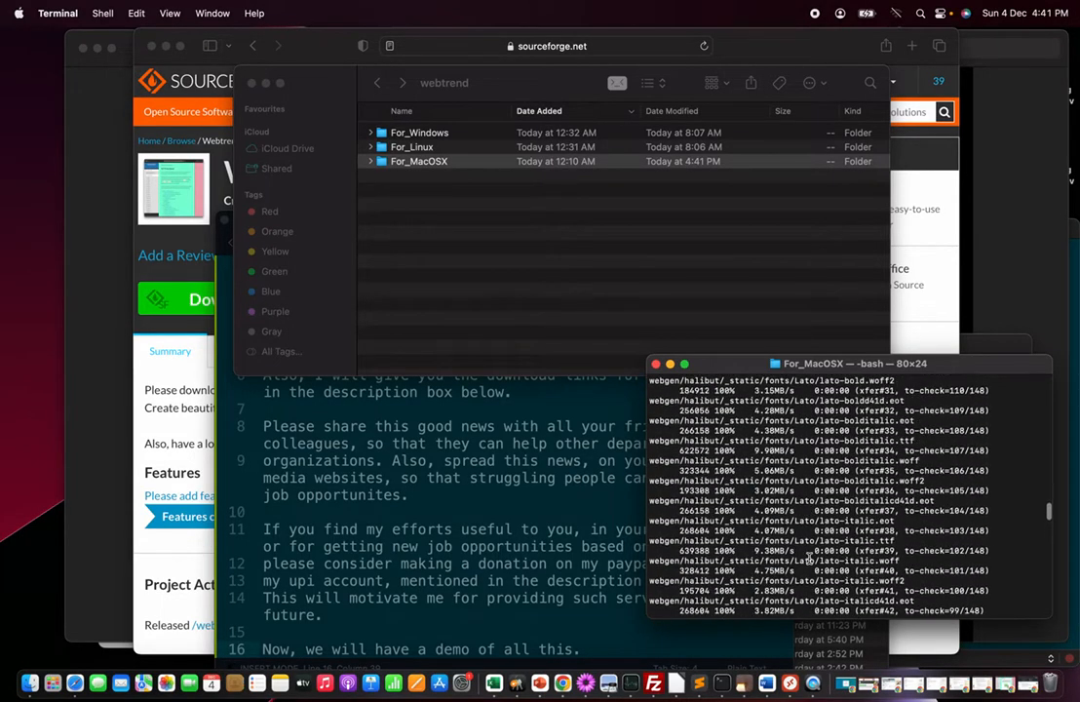
{"action": "scroll", "coordinate": [809, 558], "scroll_direction": "up", "scroll_amount": 5}
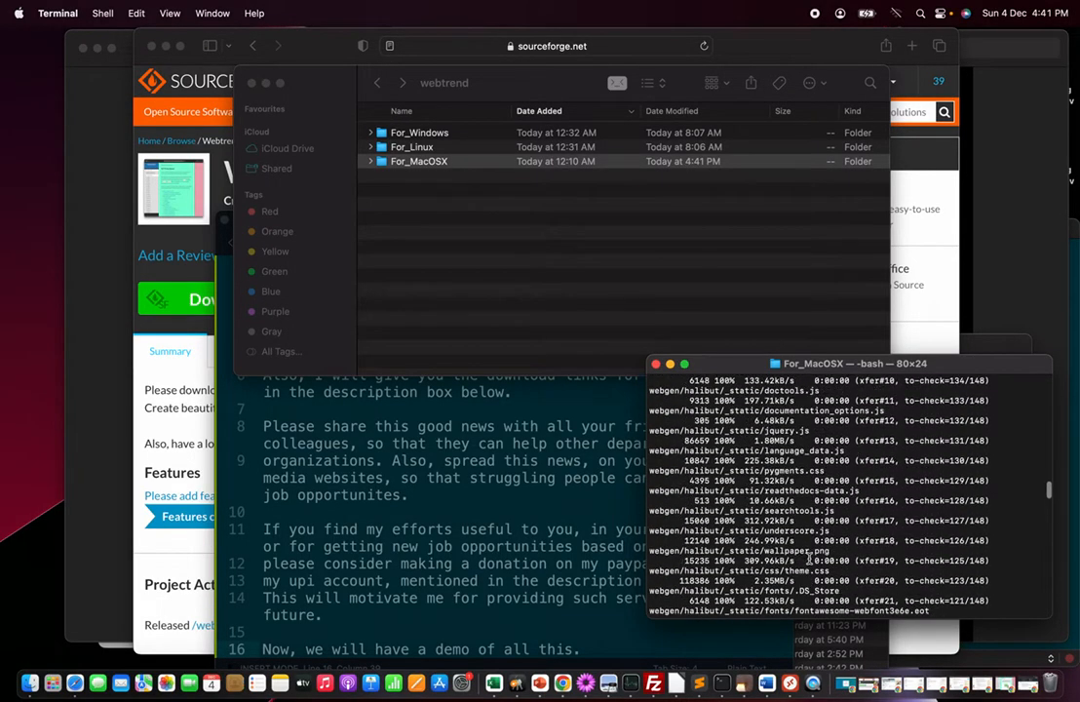
{"action": "scroll", "coordinate": [809, 557], "scroll_direction": "down", "scroll_amount": 20}
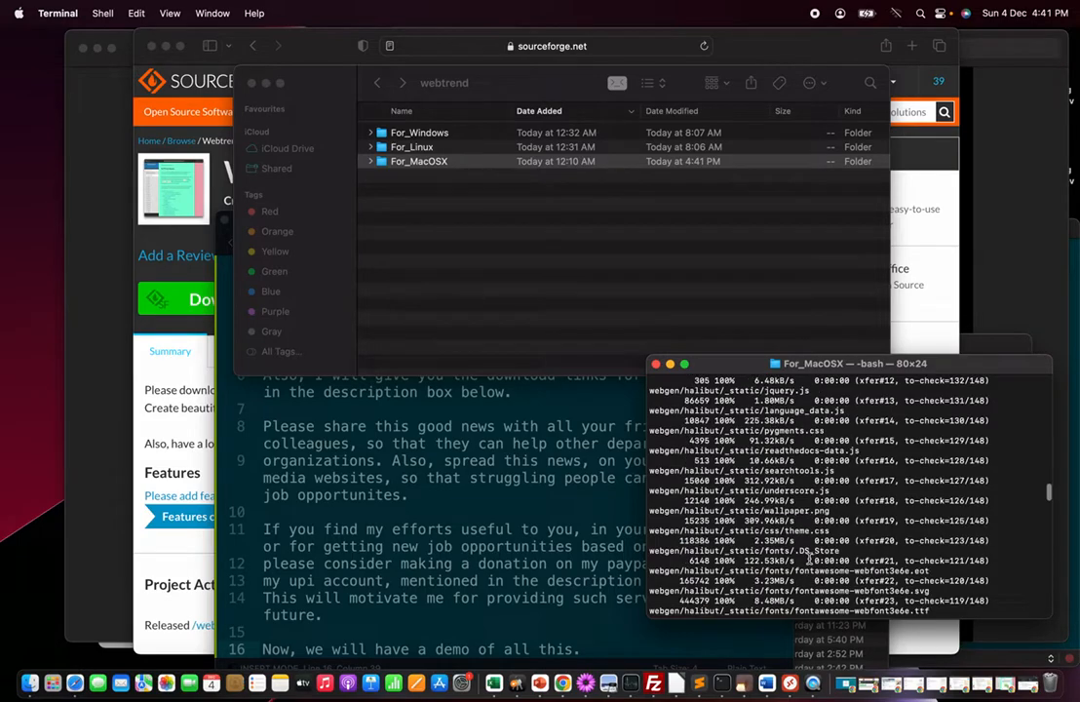
{"action": "scroll", "coordinate": [810, 558], "scroll_direction": "down", "scroll_amount": 15}
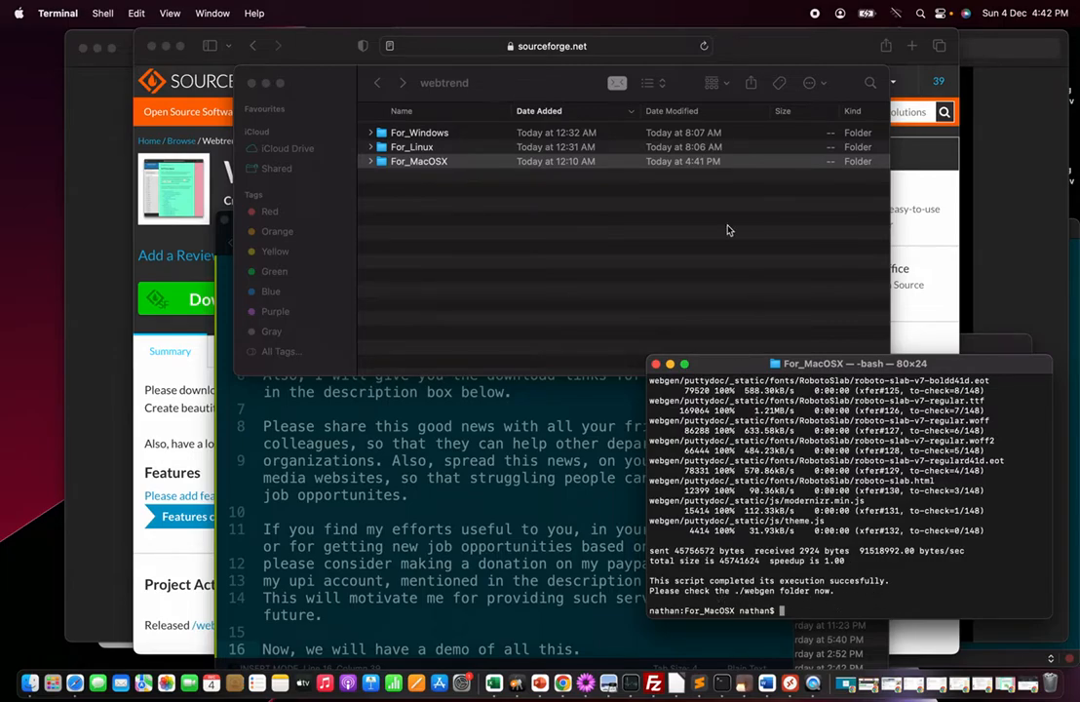
Open the For_MacOSX folder and then the generated webgen folder inside it
{"action": "left_click", "coordinate": [400, 215]}
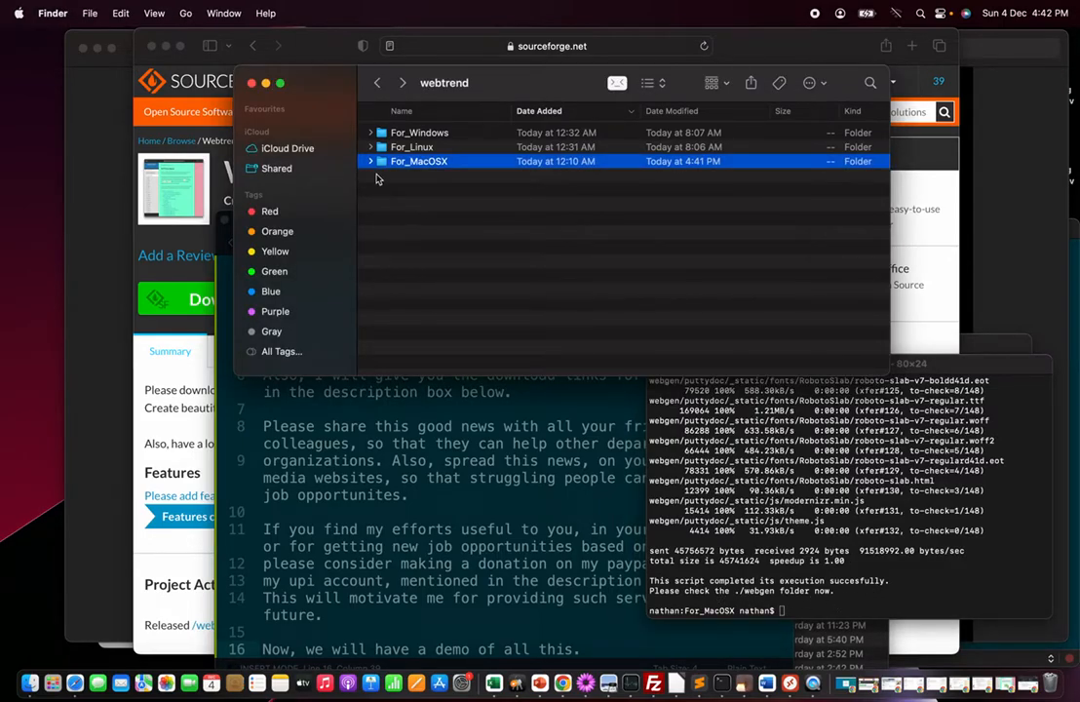
{"action": "double_click", "coordinate": [434, 165]}
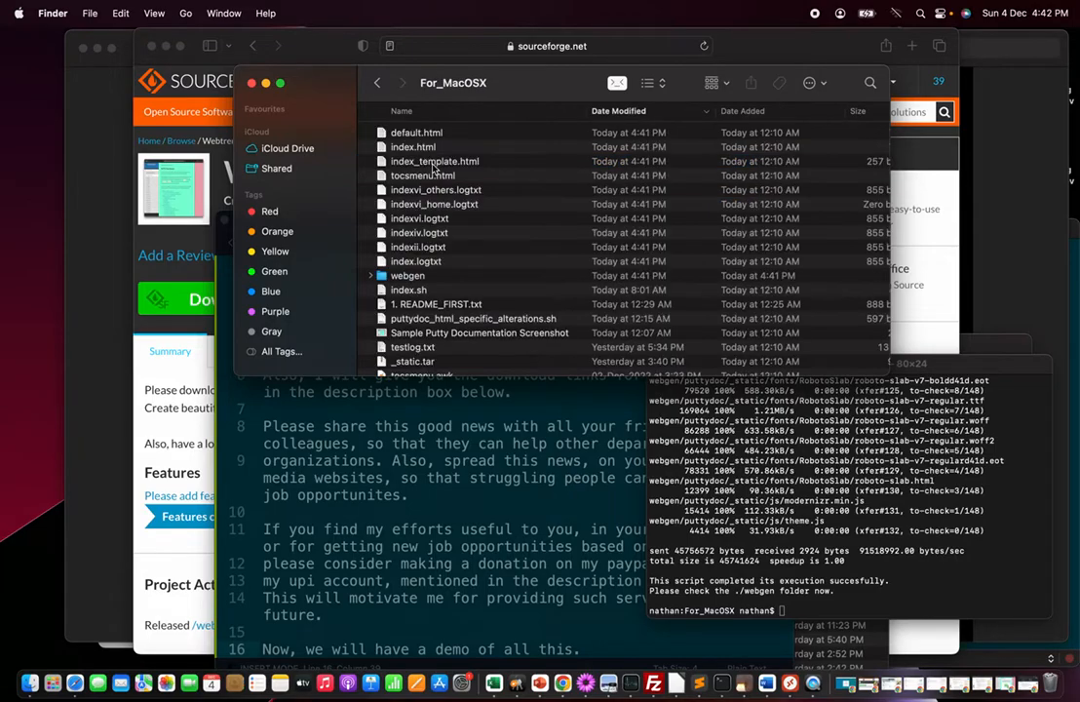
{"action": "left_click", "coordinate": [434, 279]}
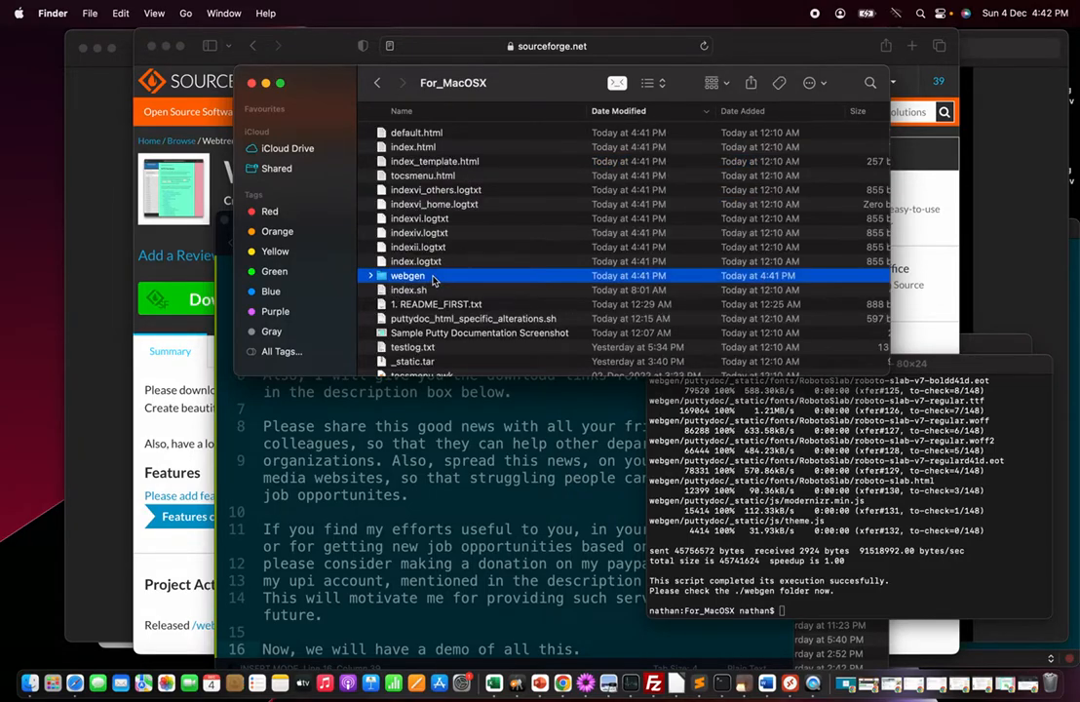
{"action": "double_click", "coordinate": [434, 277]}
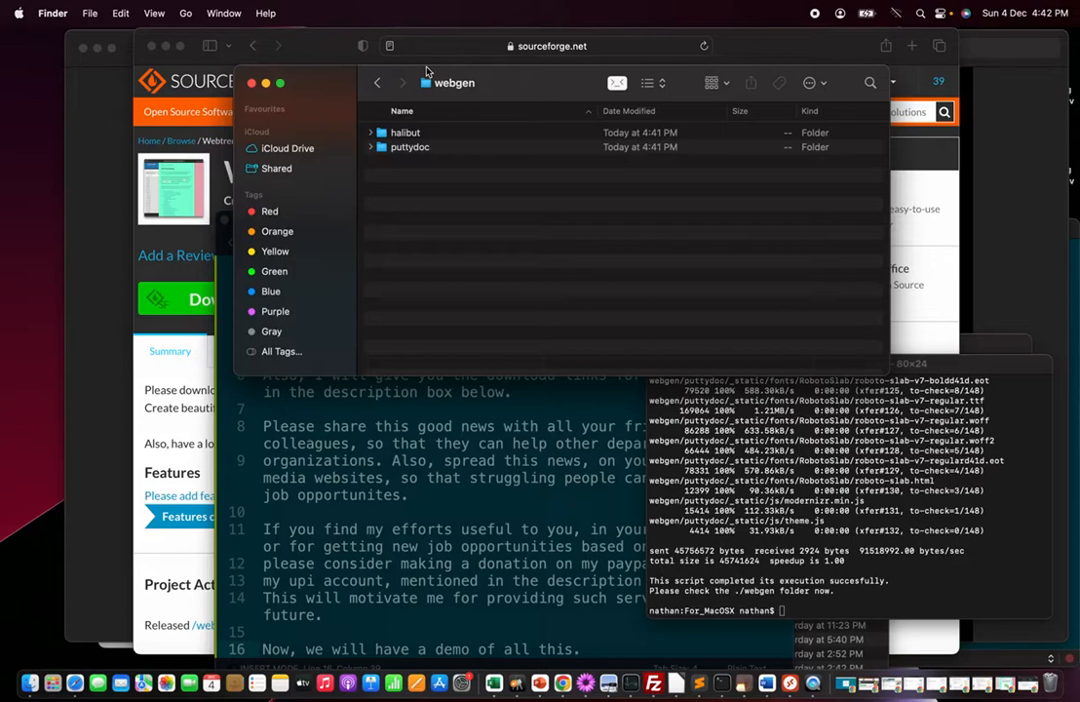
Open the puttydoc folder in webgen and browse its generated HTML chapter files
{"action": "left_click", "coordinate": [430, 147]}
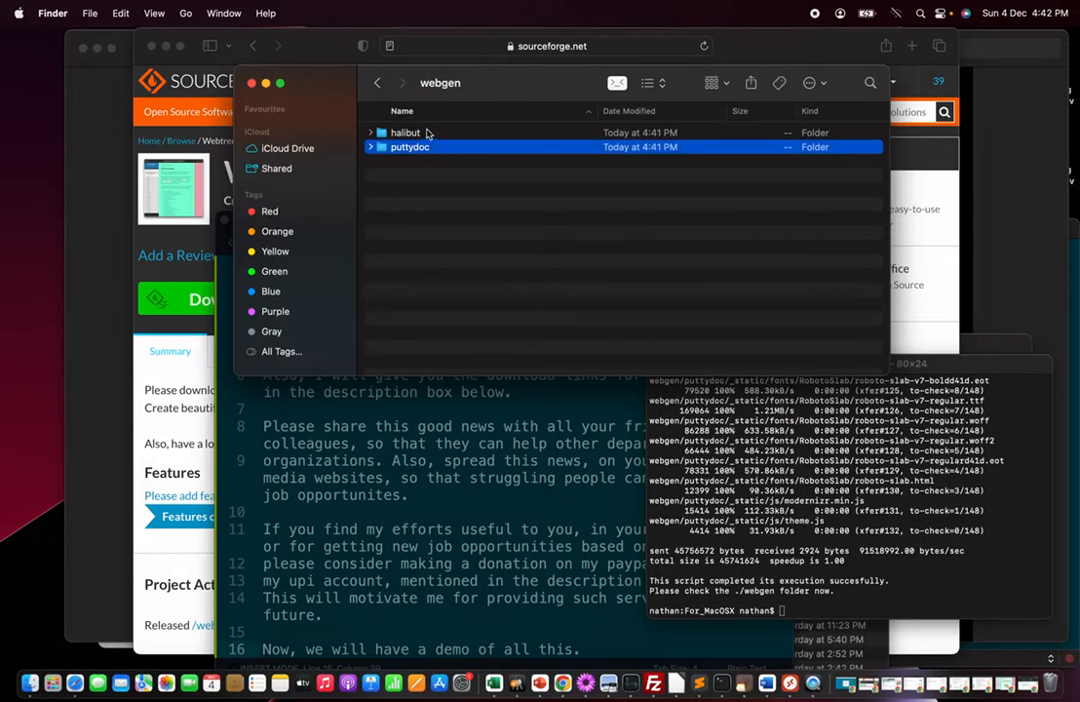
{"action": "left_click", "coordinate": [424, 134]}
{"action": "left_click", "coordinate": [429, 150]}
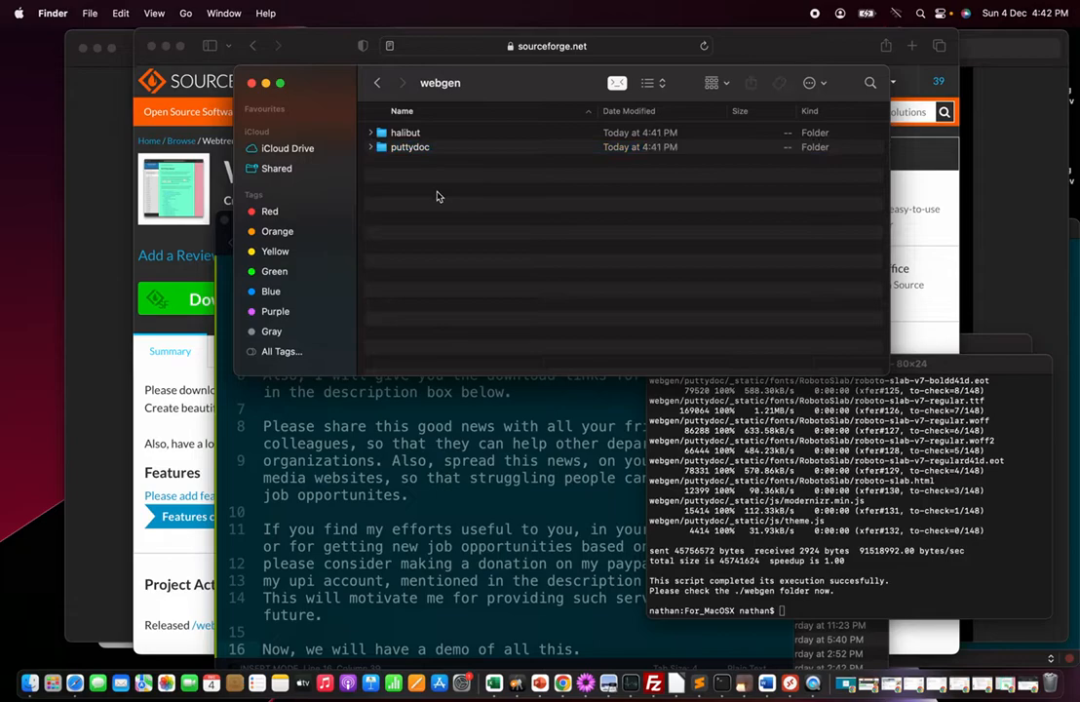
{"action": "double_click", "coordinate": [419, 148]}
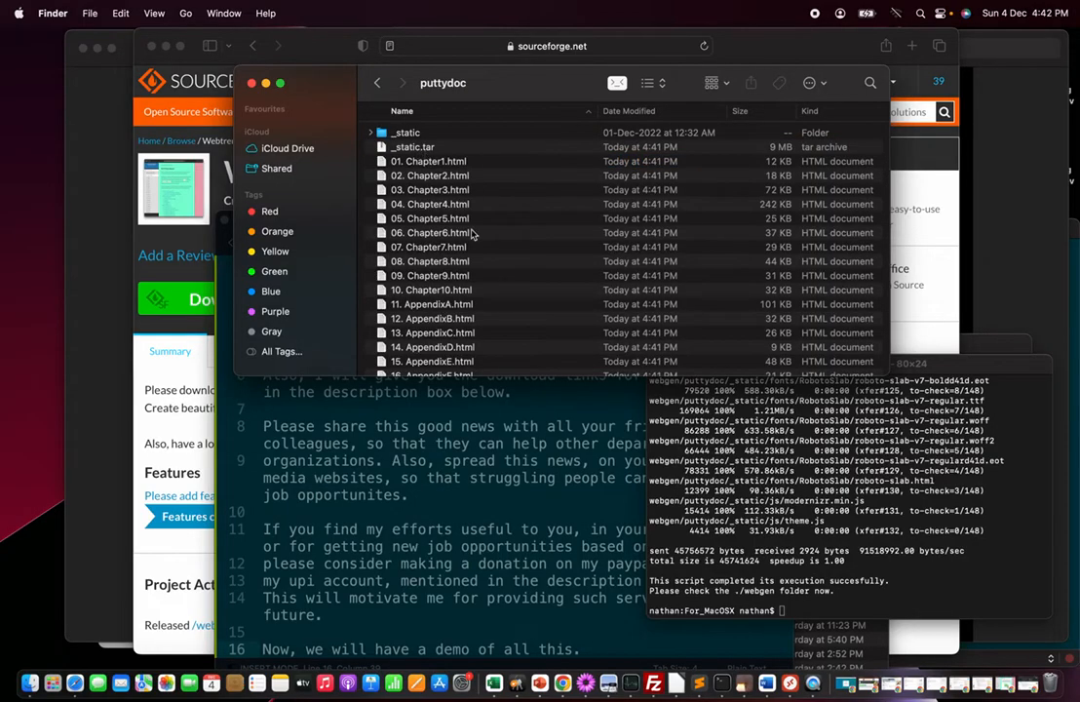
{"action": "scroll", "coordinate": [470, 234], "scroll_direction": "down", "scroll_amount": 5}
{"action": "scroll", "coordinate": [470, 234], "scroll_direction": "up", "scroll_amount": 5}
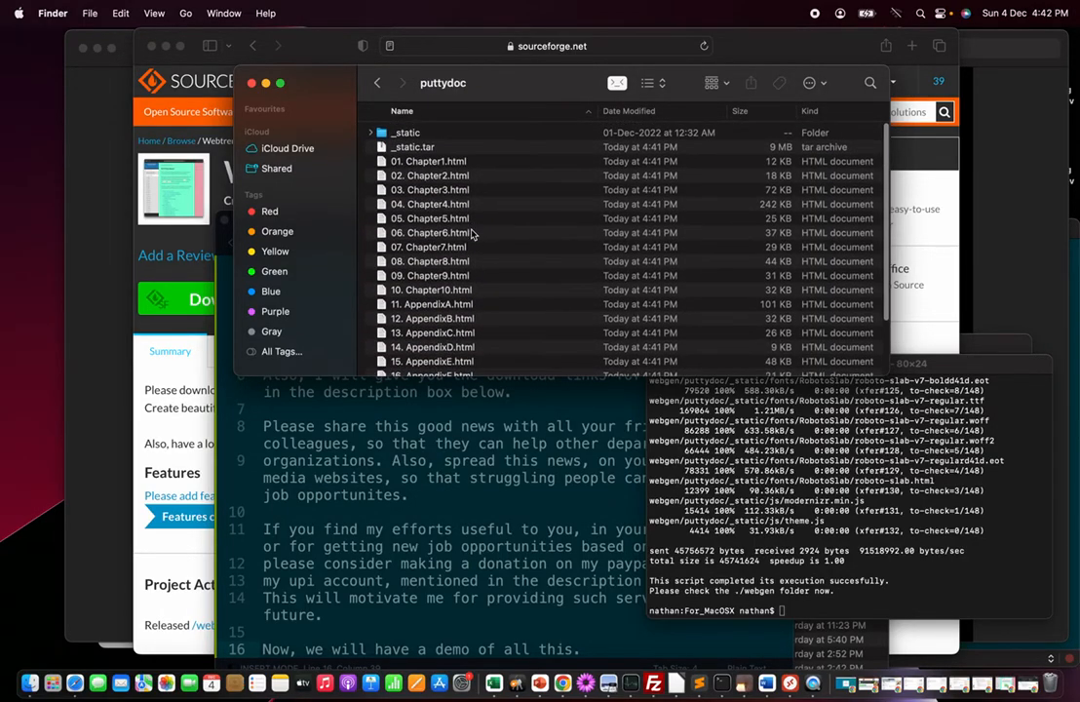
Open index.html from the generated puttydoc folder in the browser
{"action": "scroll", "coordinate": [470, 234], "scroll_direction": "down", "scroll_amount": 5}
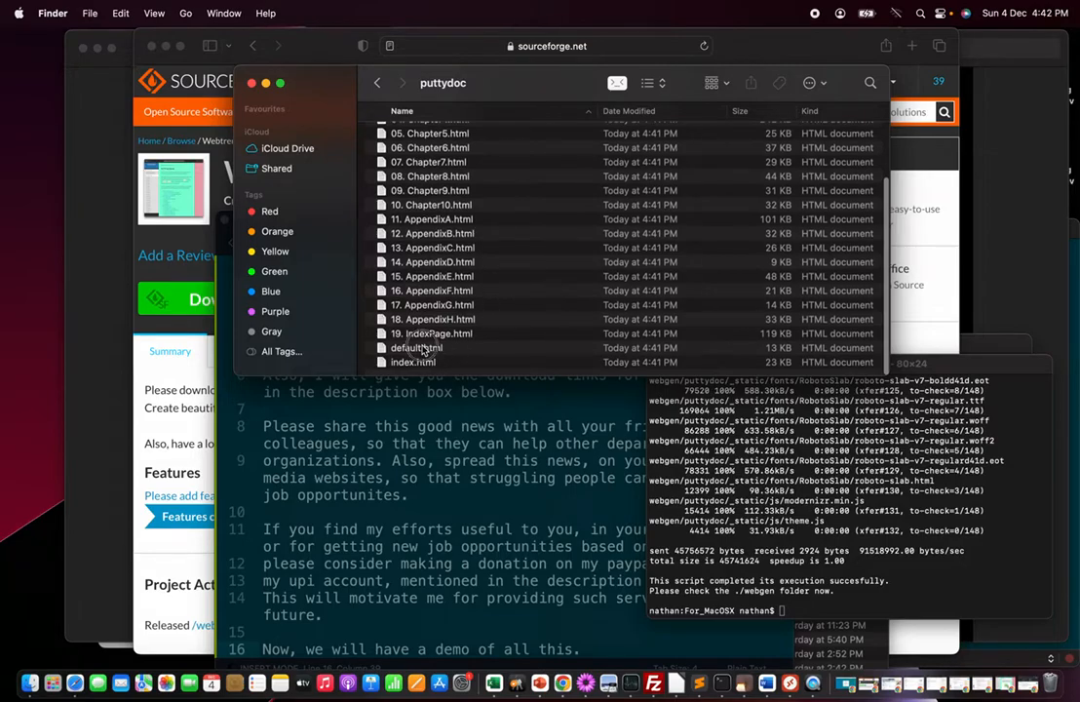
{"action": "left_click", "coordinate": [427, 350]}
{"action": "left_click", "coordinate": [420, 364]}
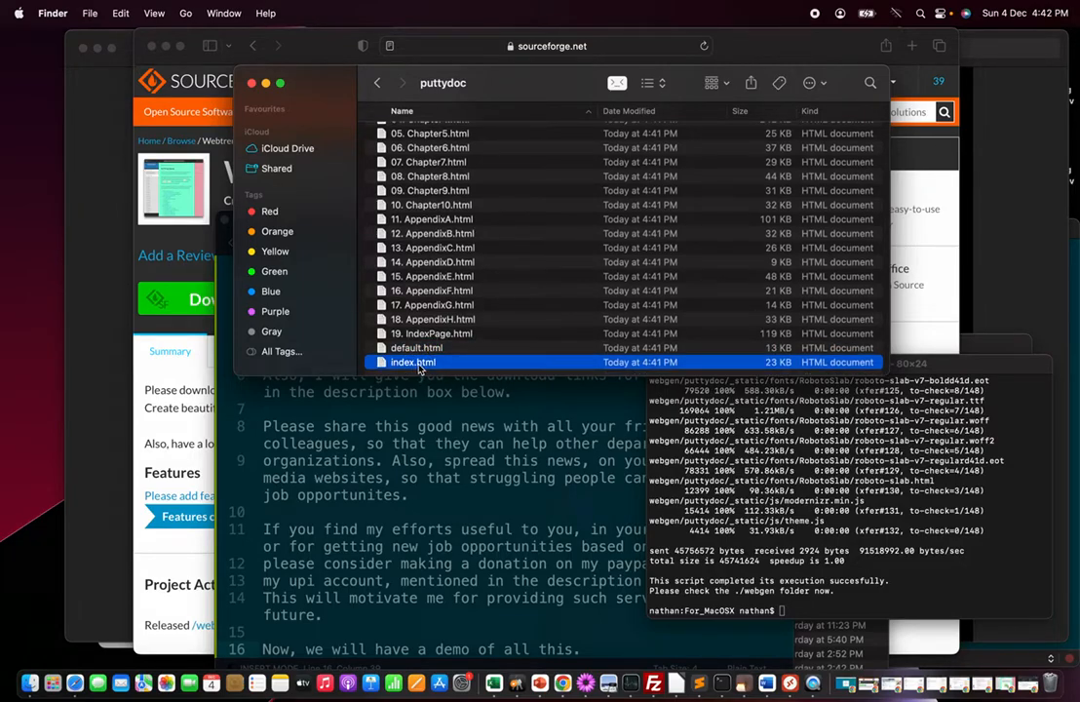
{"action": "left_click", "coordinate": [421, 350]}
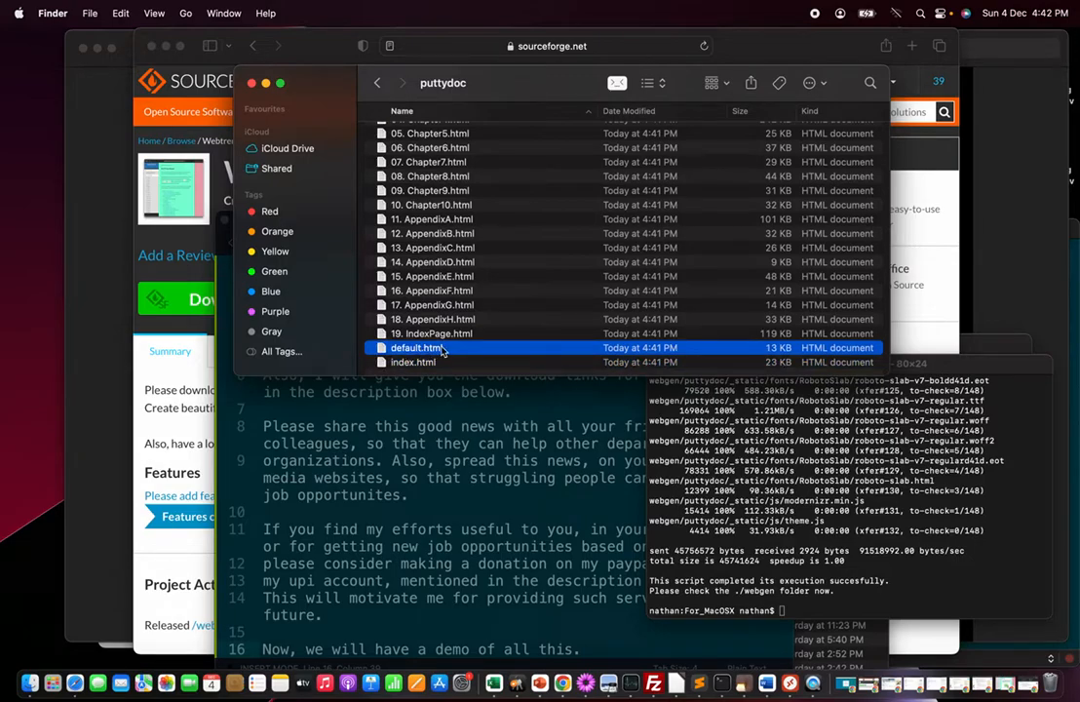
{"action": "left_click", "coordinate": [425, 363]}
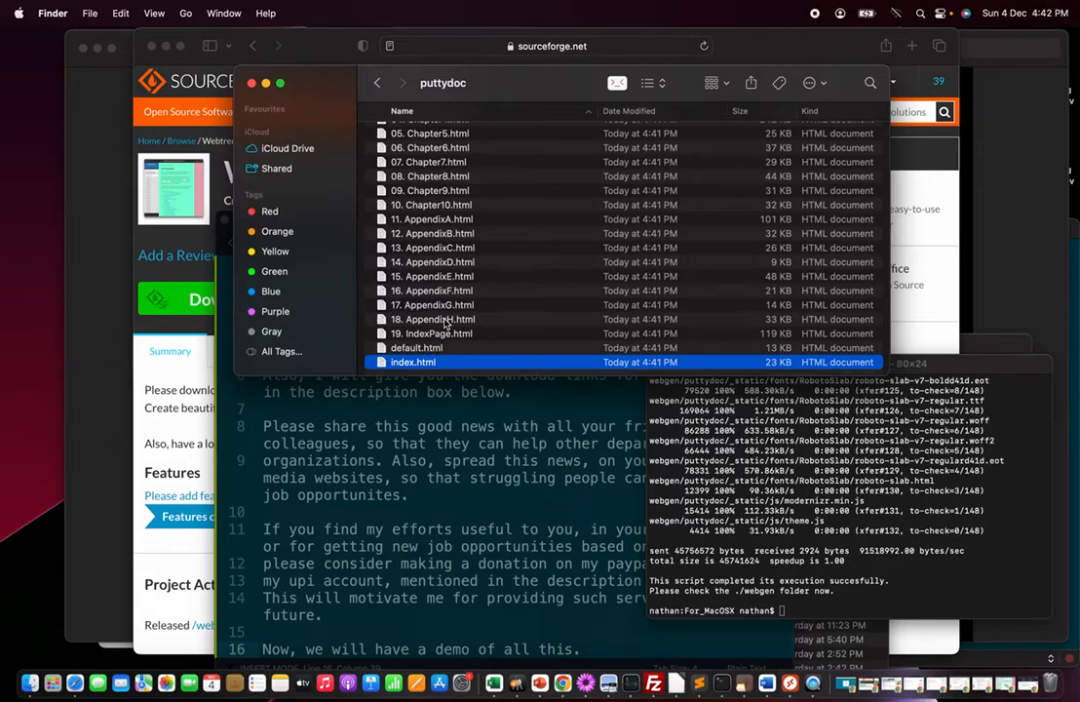
{"action": "double_click", "coordinate": [417, 363]}
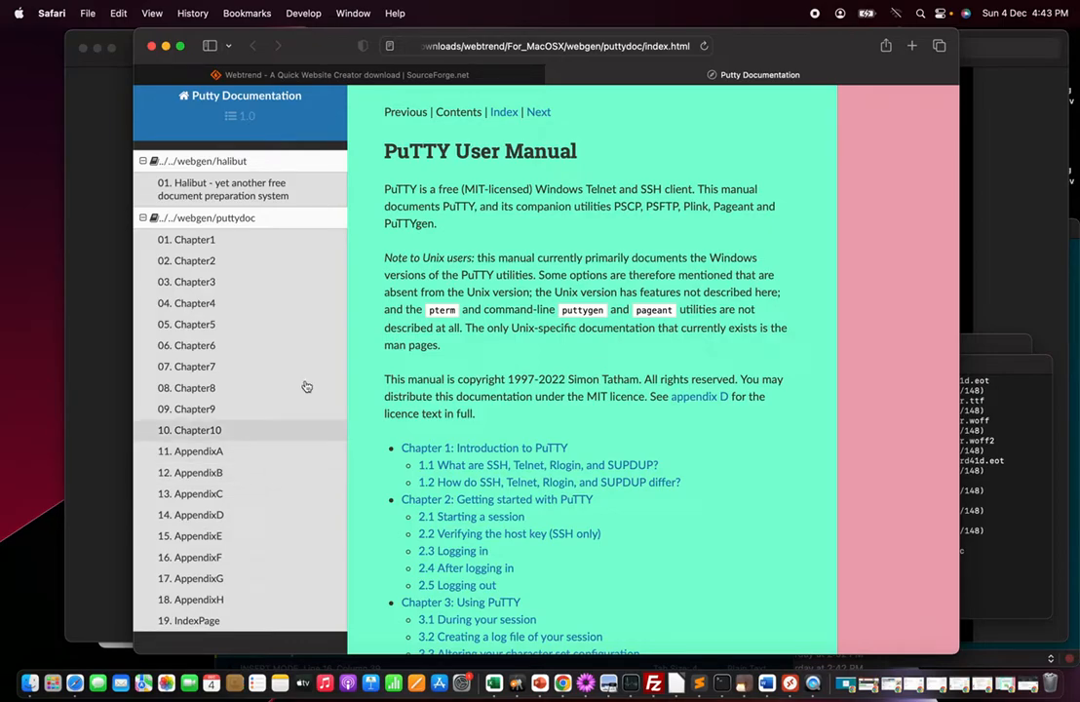
Browse Chapter4, AppendixA, AppendixE and IndexPage of the generated Putty Documentation site, then close its tab
{"action": "left_click", "coordinate": [211, 303]}
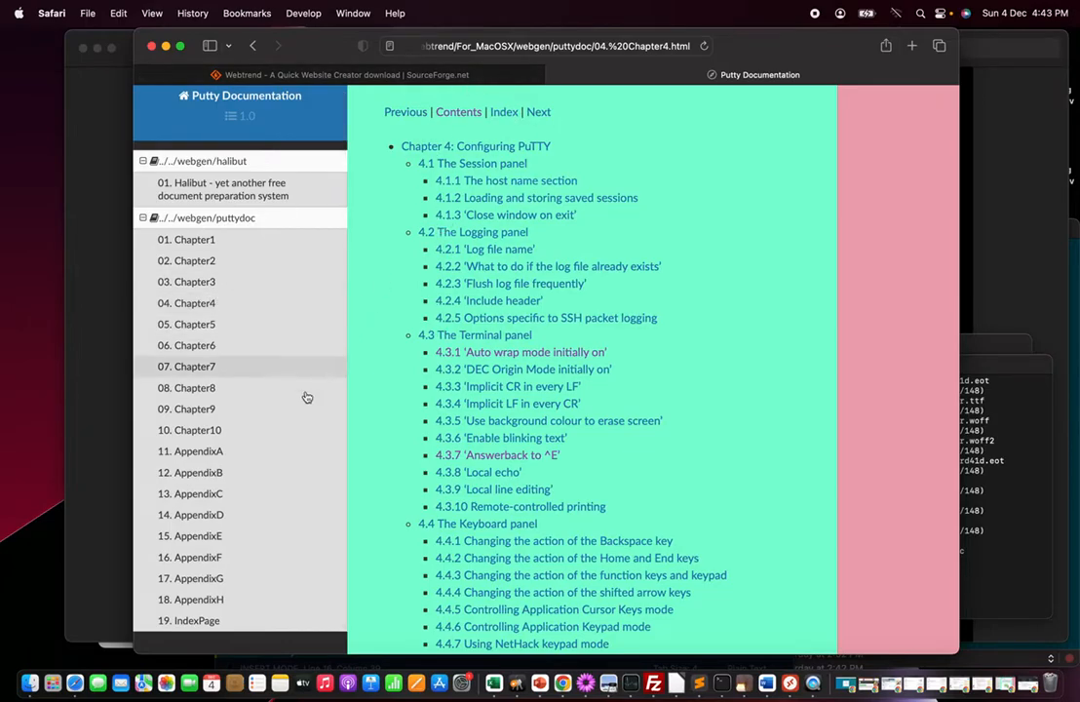
{"action": "left_click", "coordinate": [220, 452]}
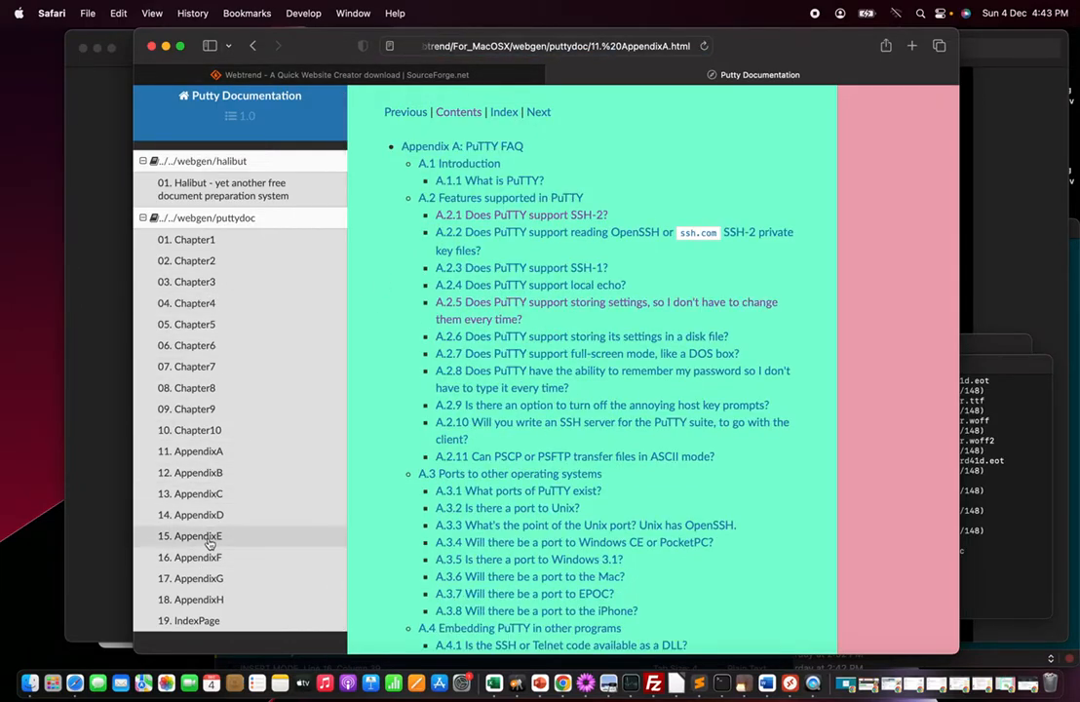
{"action": "left_click", "coordinate": [212, 535]}
{"action": "left_click", "coordinate": [206, 622]}
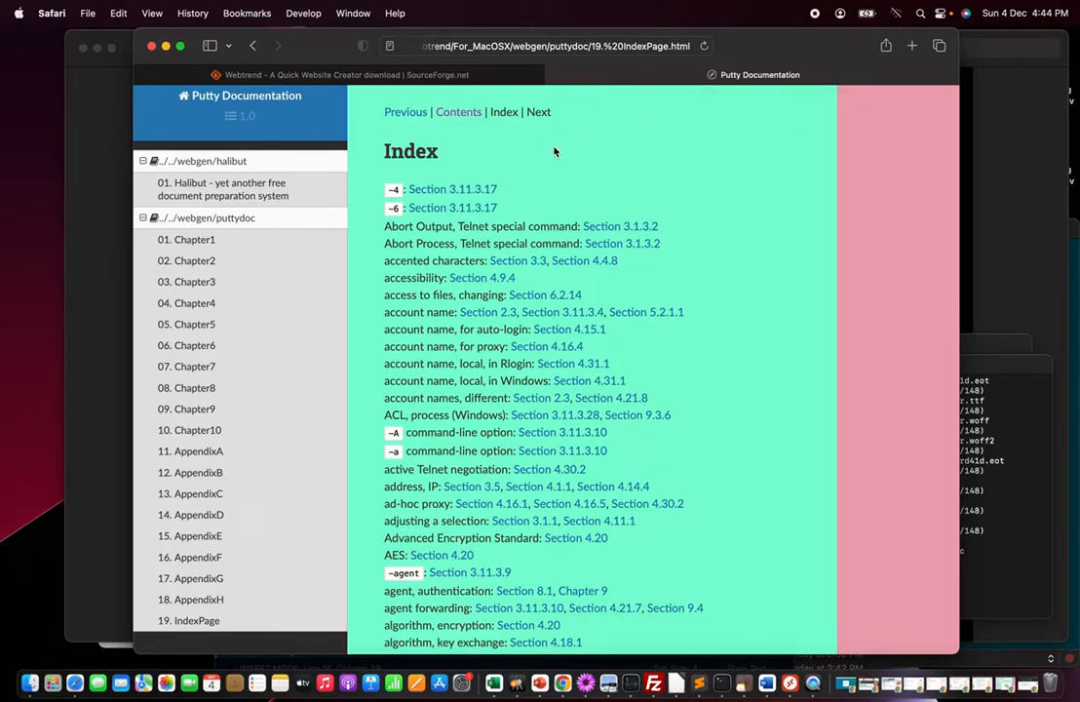
{"action": "left_click", "coordinate": [553, 77]}
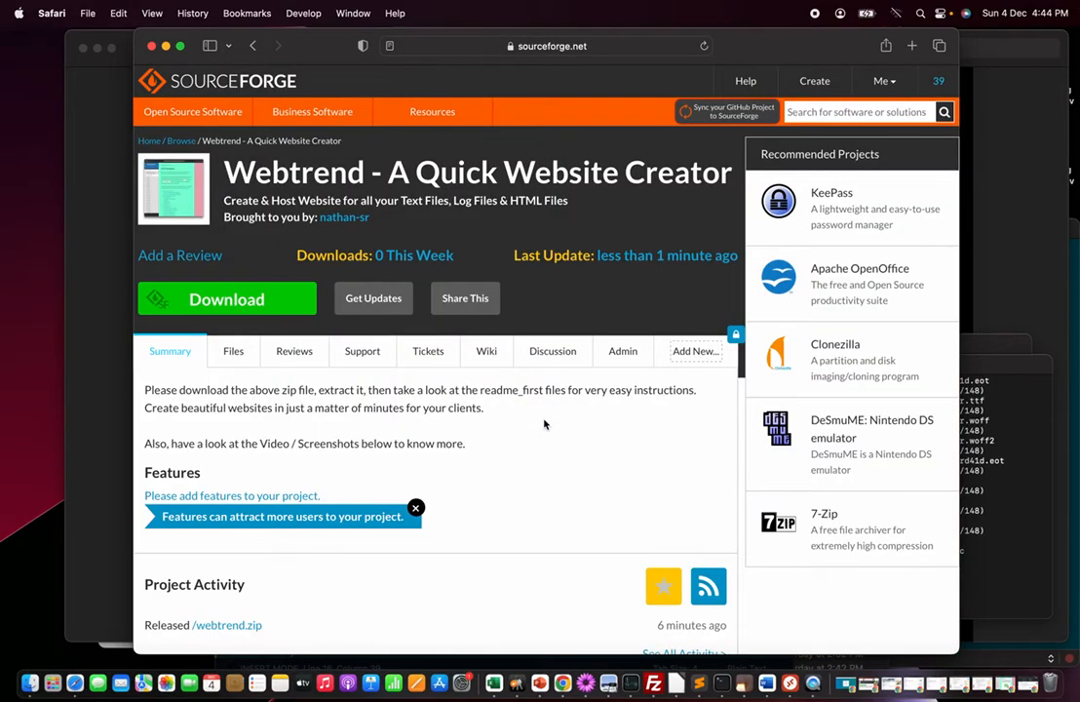
Return to the For_MacOSX folder in Finder and open 1. README_FIRST.txt in the text editor
{"action": "key", "text": "super+Tab"}
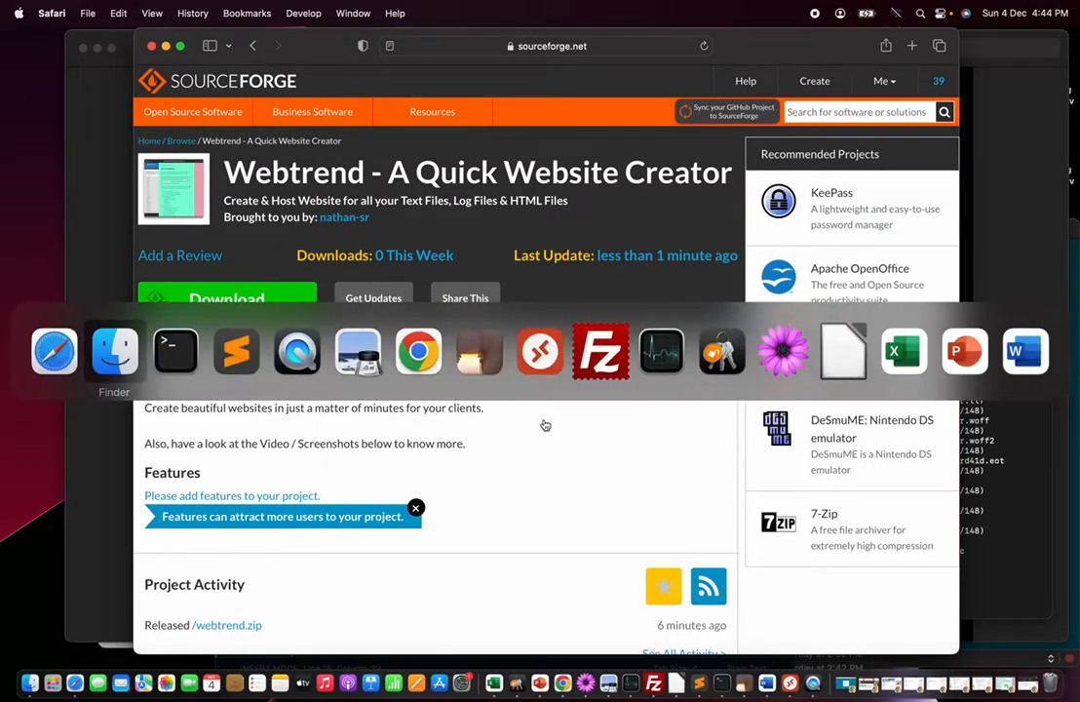
{"action": "key", "text": "super+Tab"}
{"action": "key", "text": "super+Tab"}
{"action": "scroll", "coordinate": [533, 361], "scroll_direction": "down", "scroll_amount": 1}
{"action": "scroll", "coordinate": [532, 361], "scroll_direction": "up", "scroll_amount": 1}
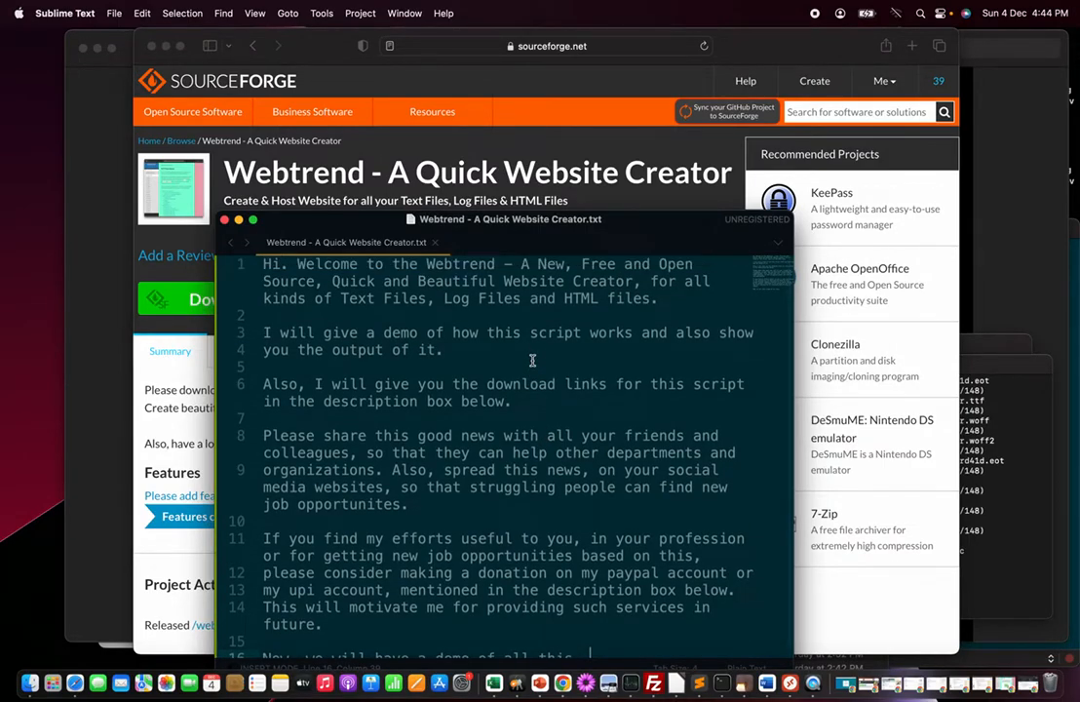
{"action": "key", "text": "super+Tab"}
{"action": "key", "text": "super+Tab"}
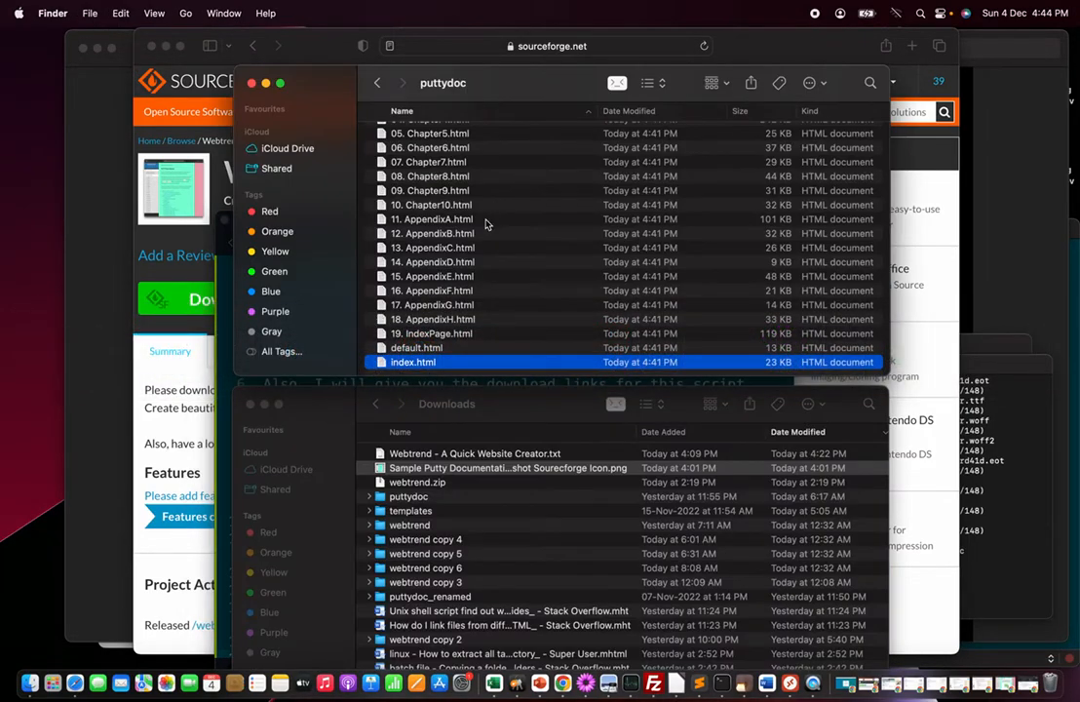
{"action": "scroll", "coordinate": [486, 224], "scroll_direction": "up", "scroll_amount": 5}
{"action": "left_click", "coordinate": [379, 84]}
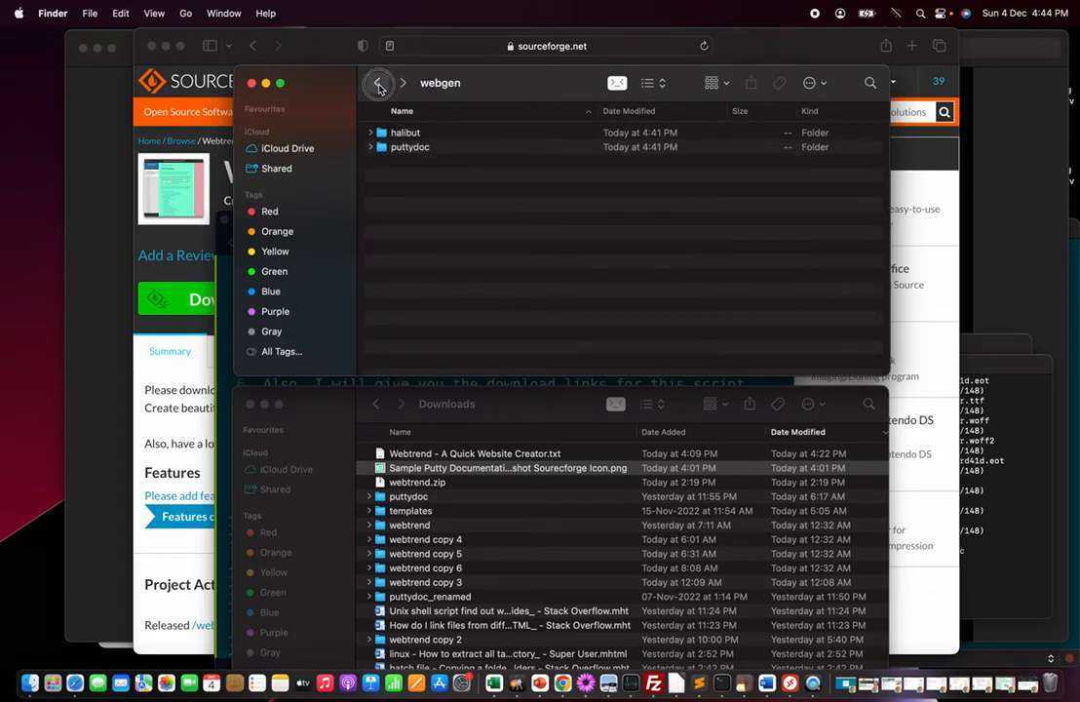
{"action": "left_click", "coordinate": [379, 85]}
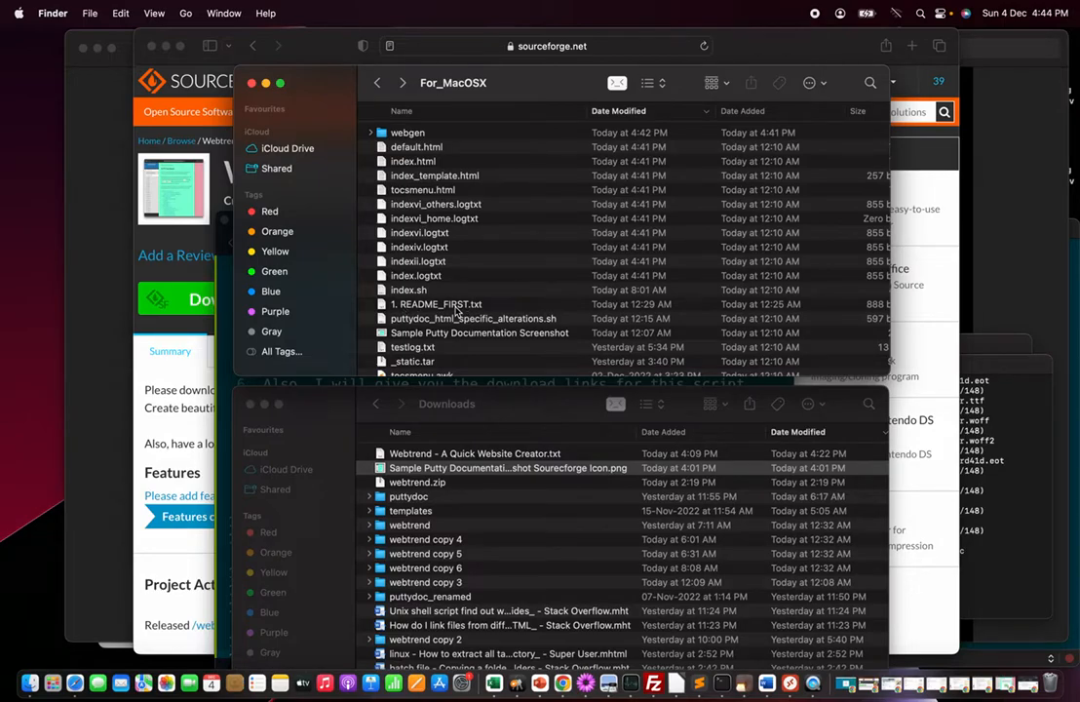
{"action": "double_click", "coordinate": [452, 305]}
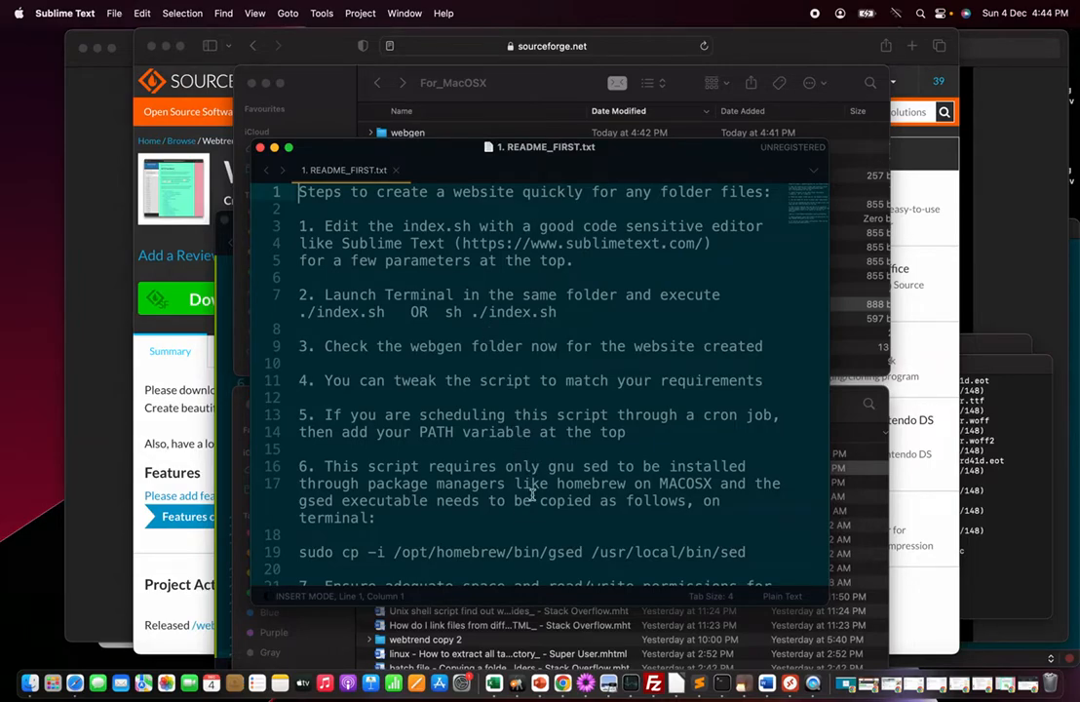
Read through the README_FIRST steps, including the gsed copy command, then close the file
{"action": "scroll", "coordinate": [531, 495], "scroll_direction": "down", "scroll_amount": 5}
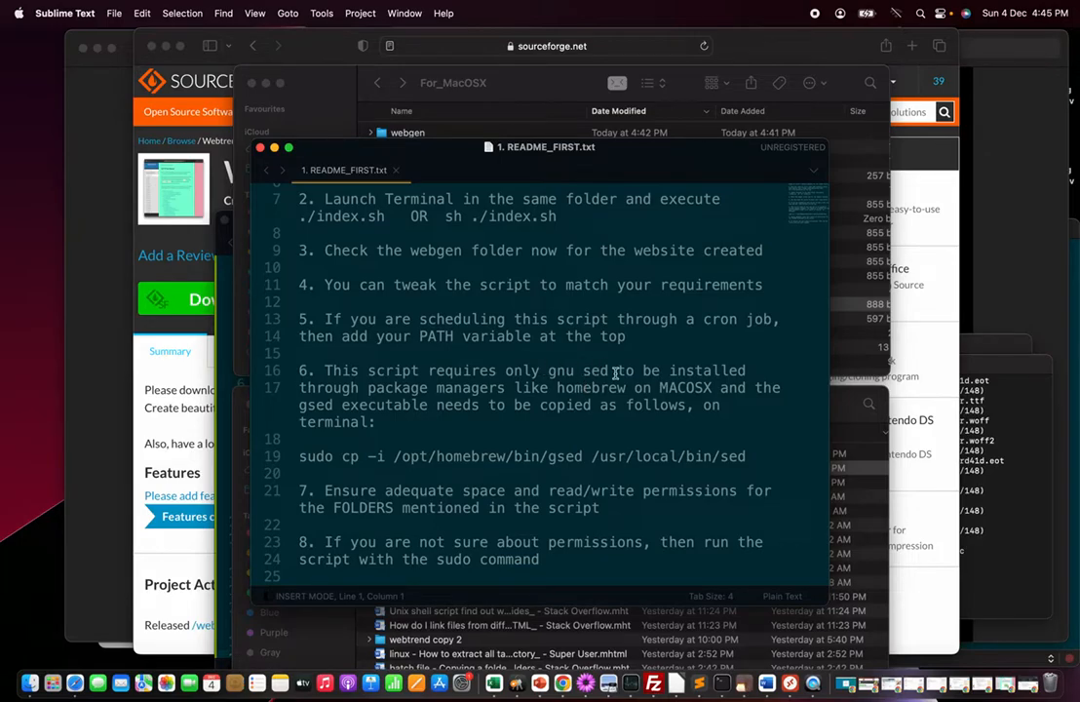
{"action": "left_click", "coordinate": [548, 456]}
{"action": "double_click", "coordinate": [551, 456]}
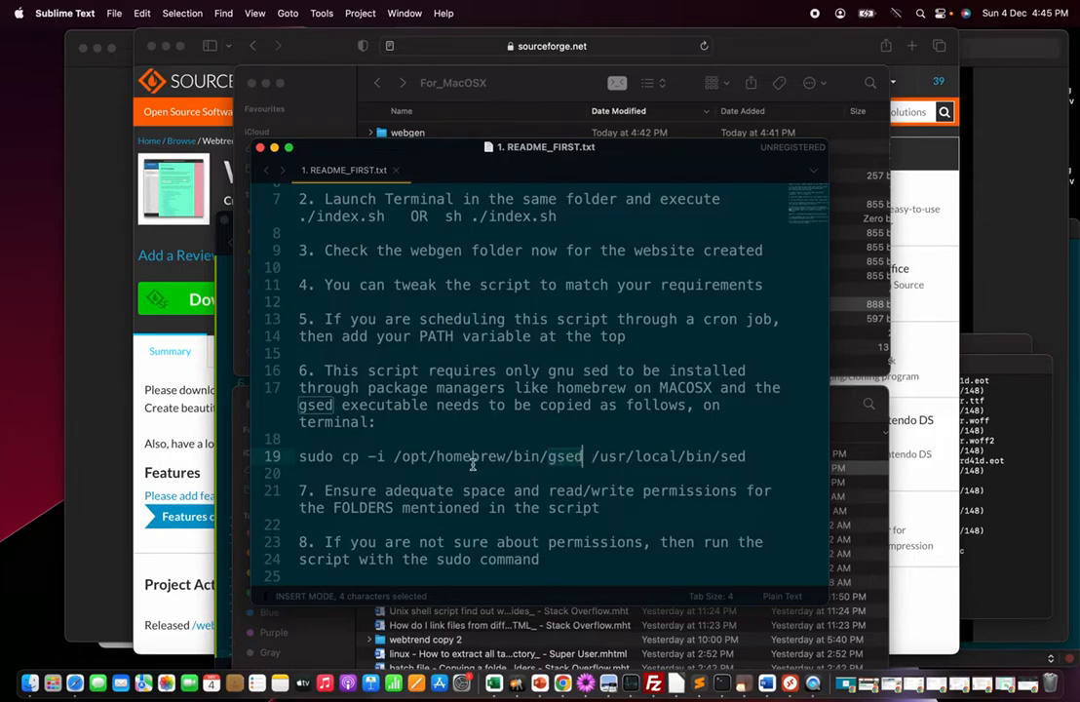
{"action": "left_click", "coordinate": [767, 462]}
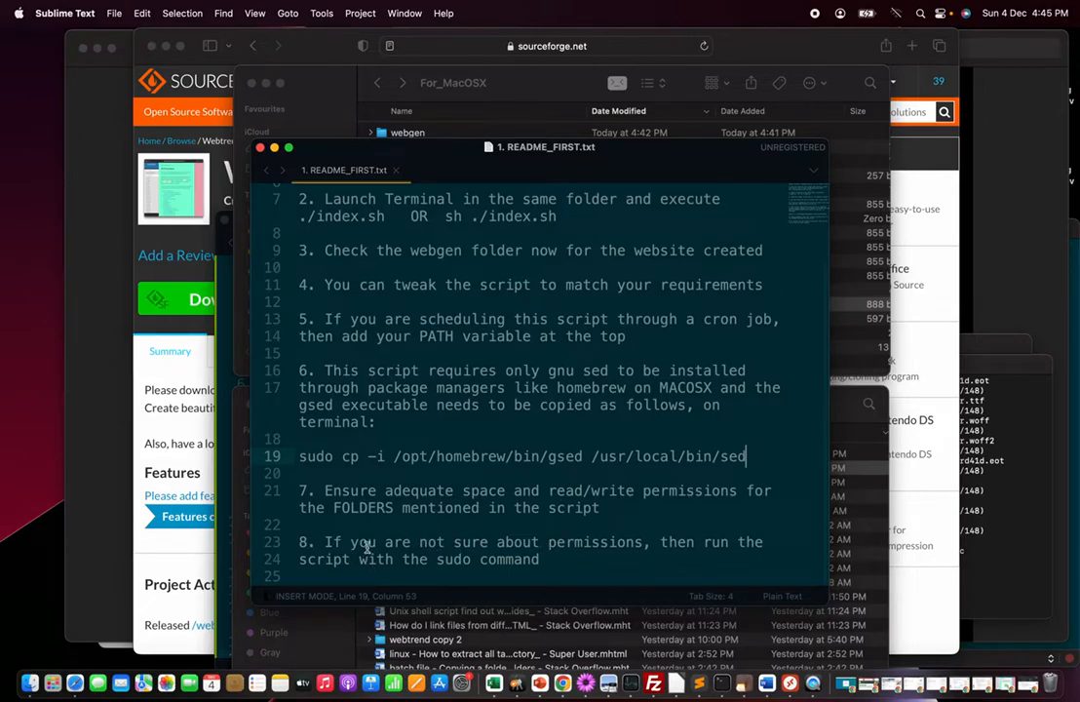
{"action": "left_click", "coordinate": [554, 561]}
{"action": "left_click", "coordinate": [395, 170]}
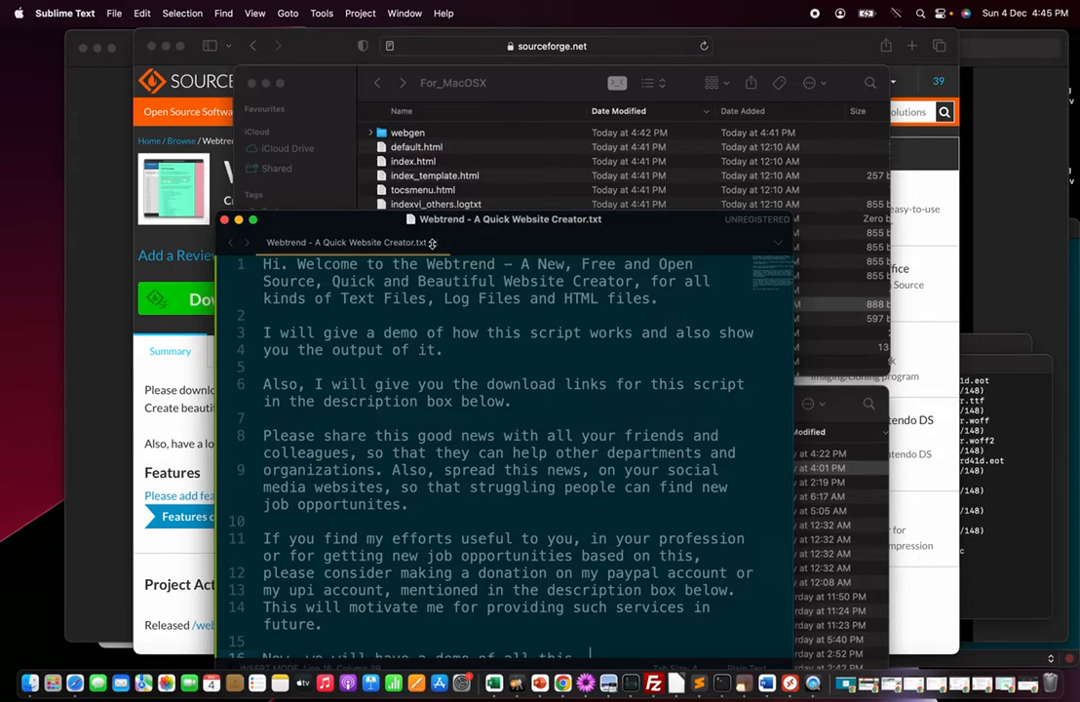
{"action": "left_click", "coordinate": [432, 242]}
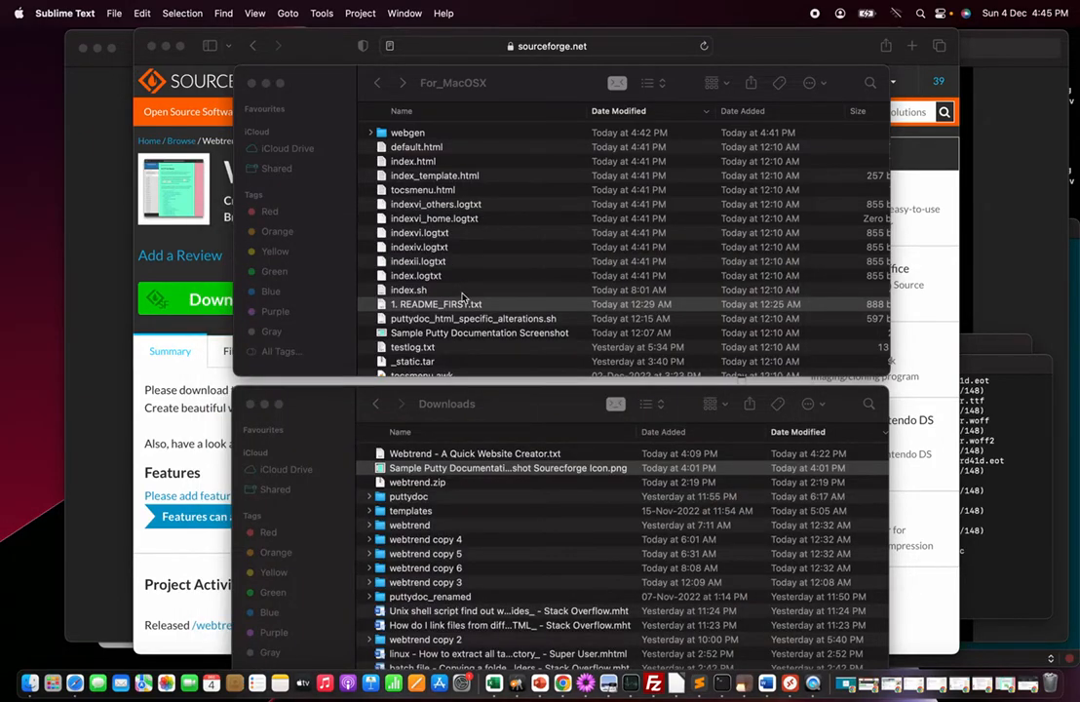